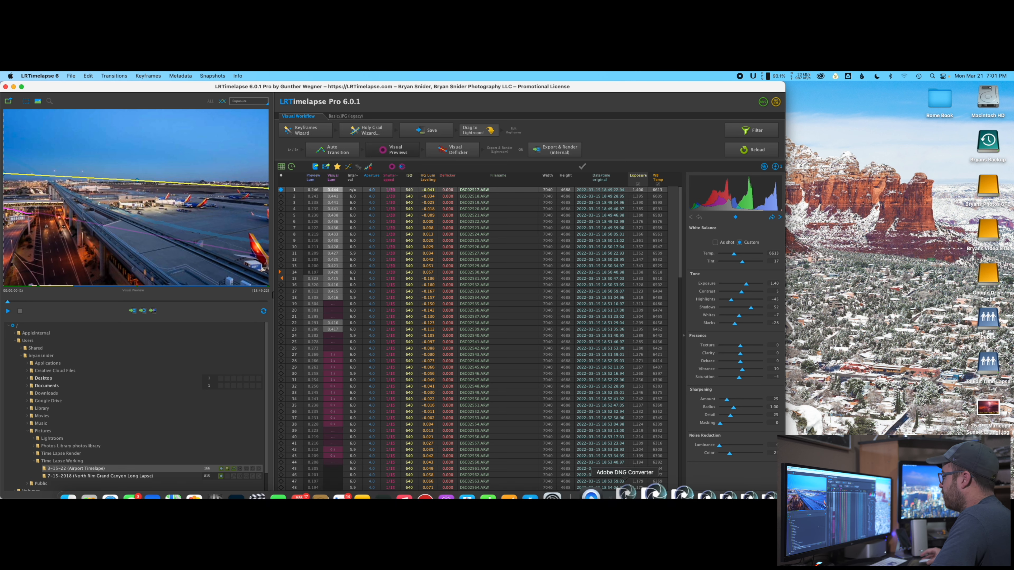
Mark the sky in the airport preview as the luminance reference area and apply the multi-pass Visual Deflicker with More accuracy
mouse_move(632, 496)
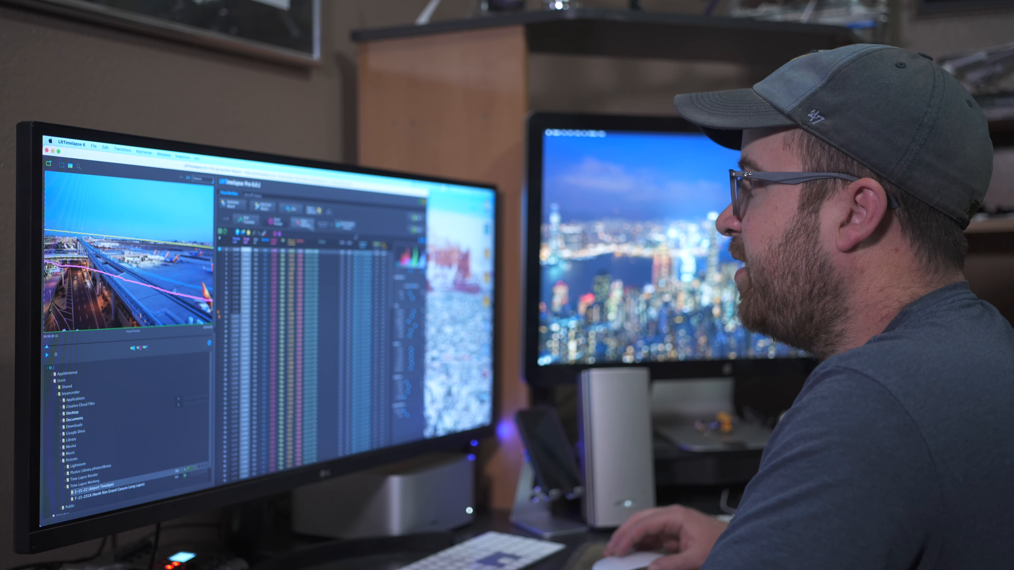
click(47, 356)
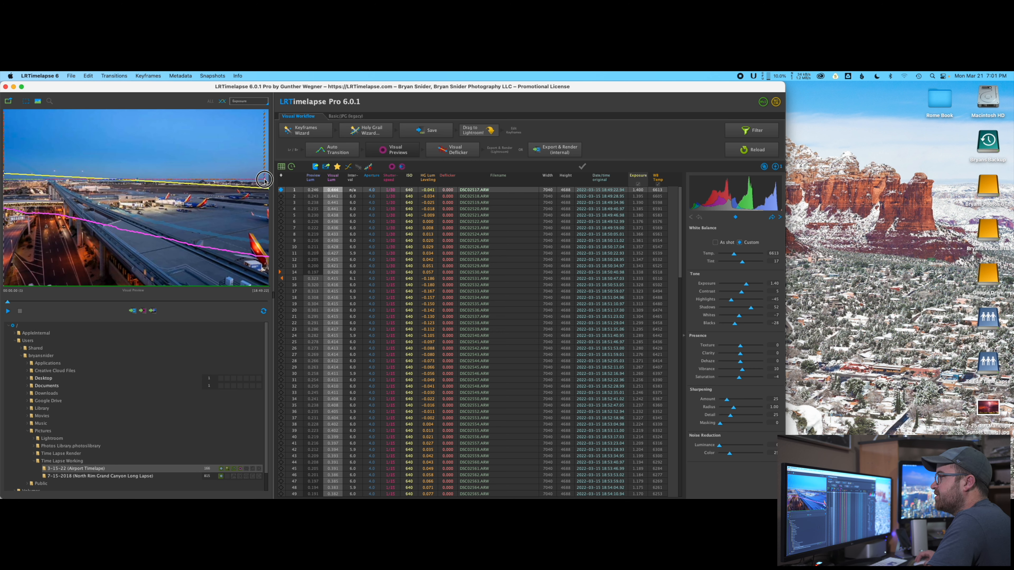
drag(266, 180, 269, 180)
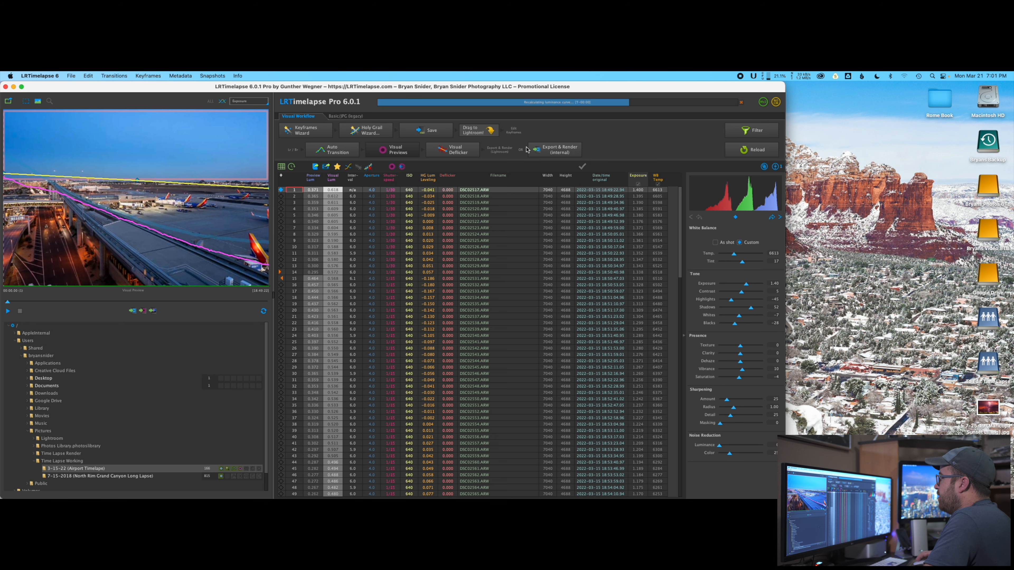
click(458, 150)
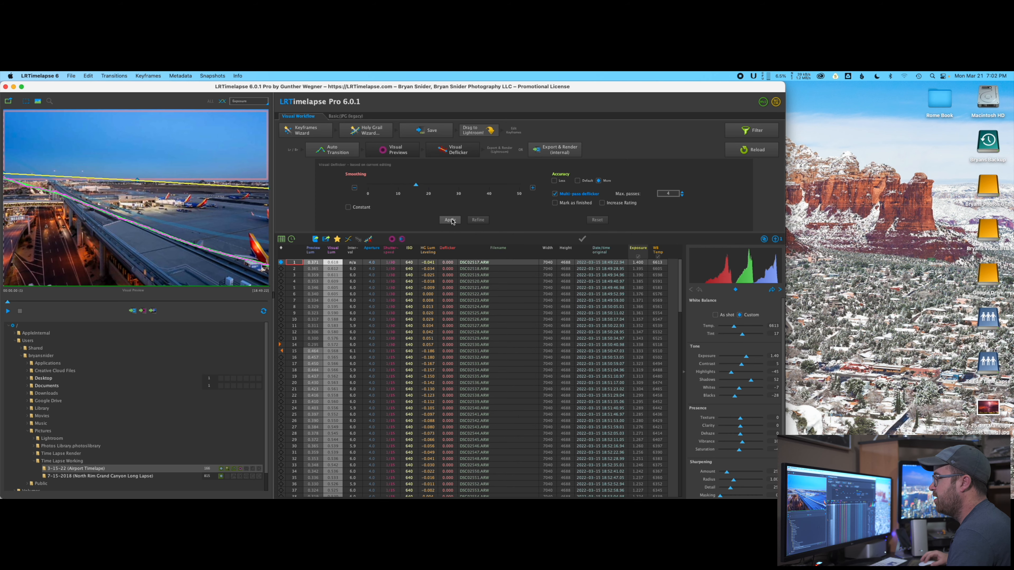
click(452, 221)
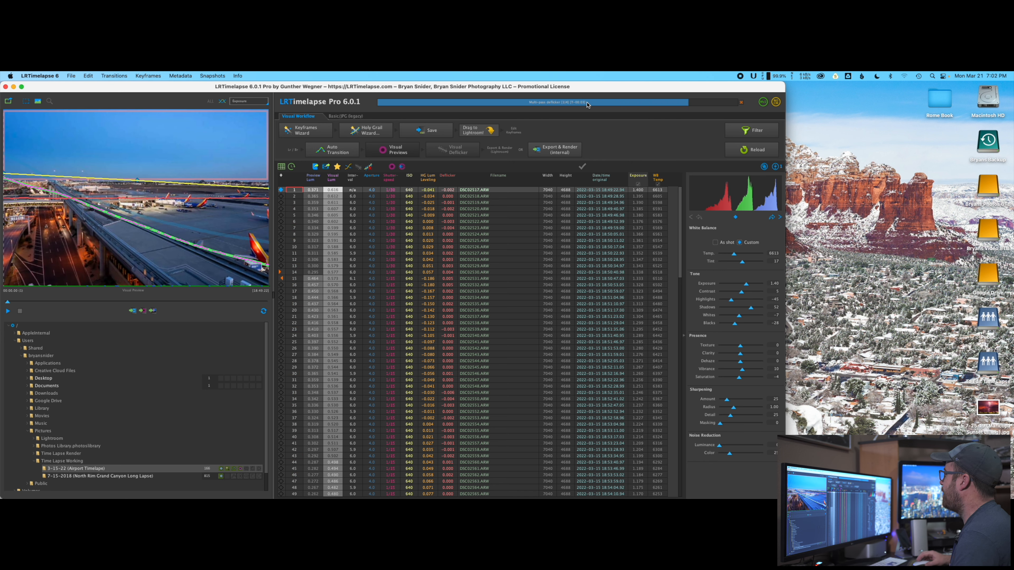
Load the 7-15-2018 (North Rim Grand Canyon Long Lapse) sequence
mouse_move(717, 499)
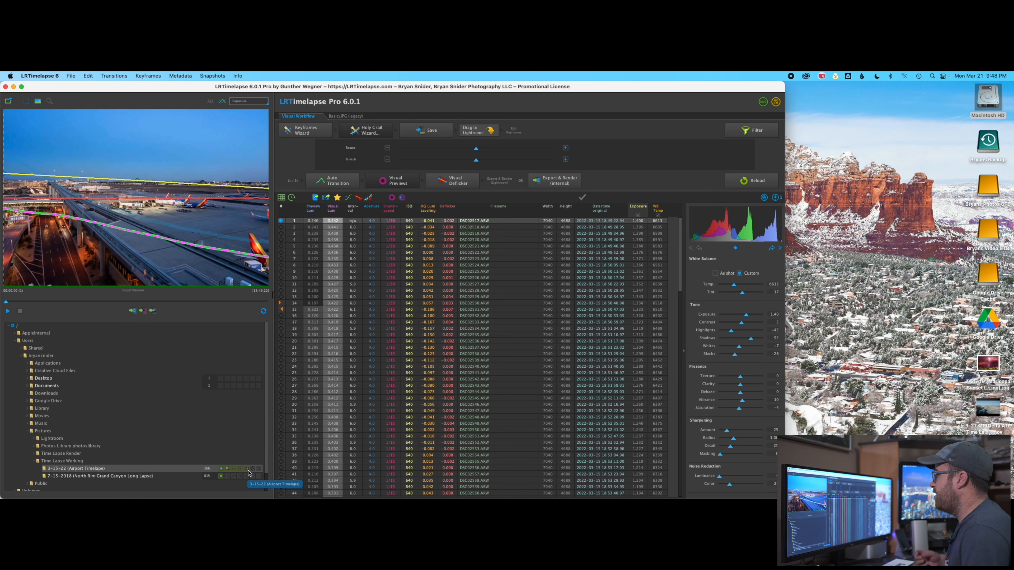
mouse_move(159, 478)
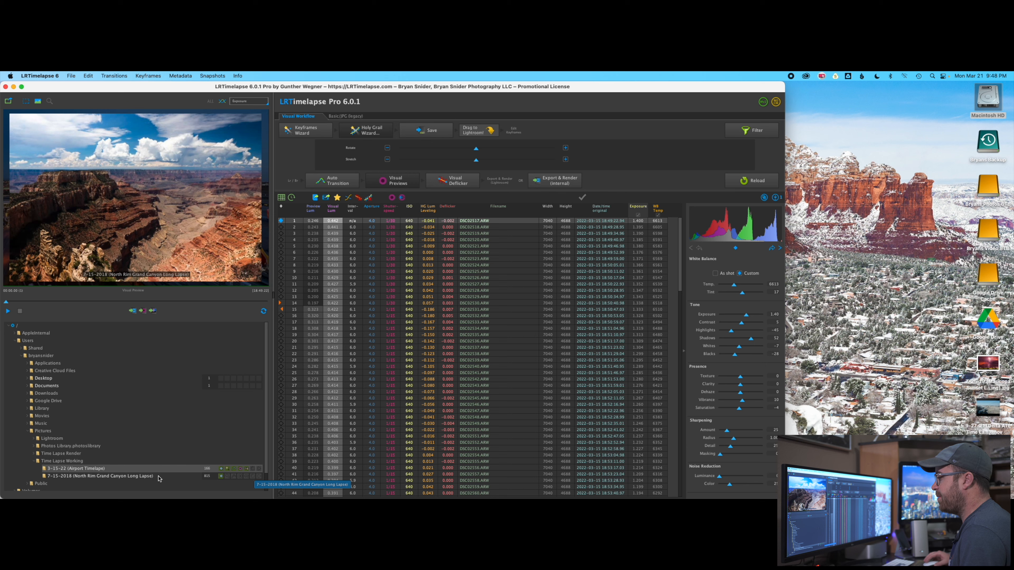
click(165, 474)
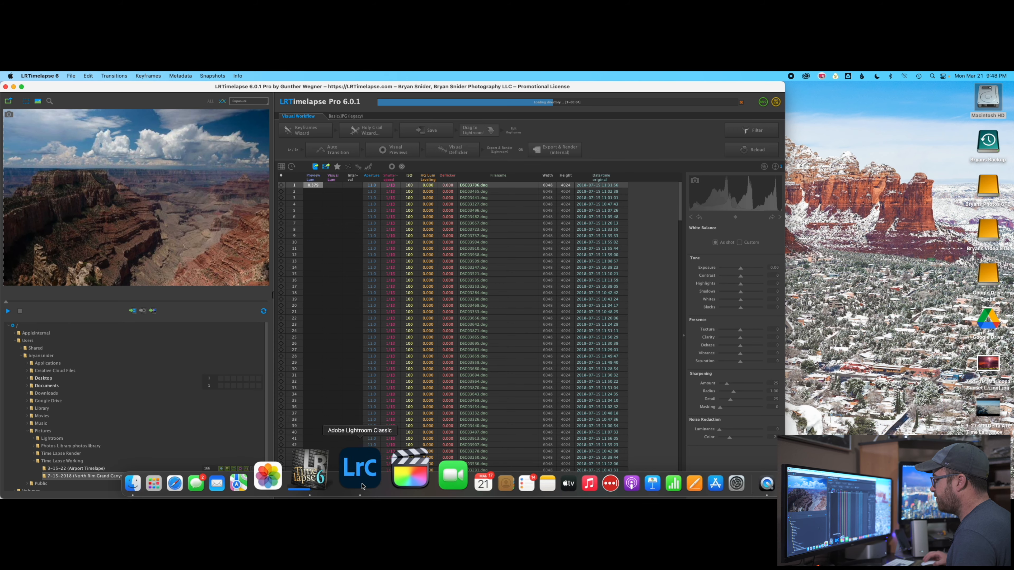
Switch to Lightroom Classic and filter the Grand Canyon folder with the 01 LRT Keyframes preset
click(361, 477)
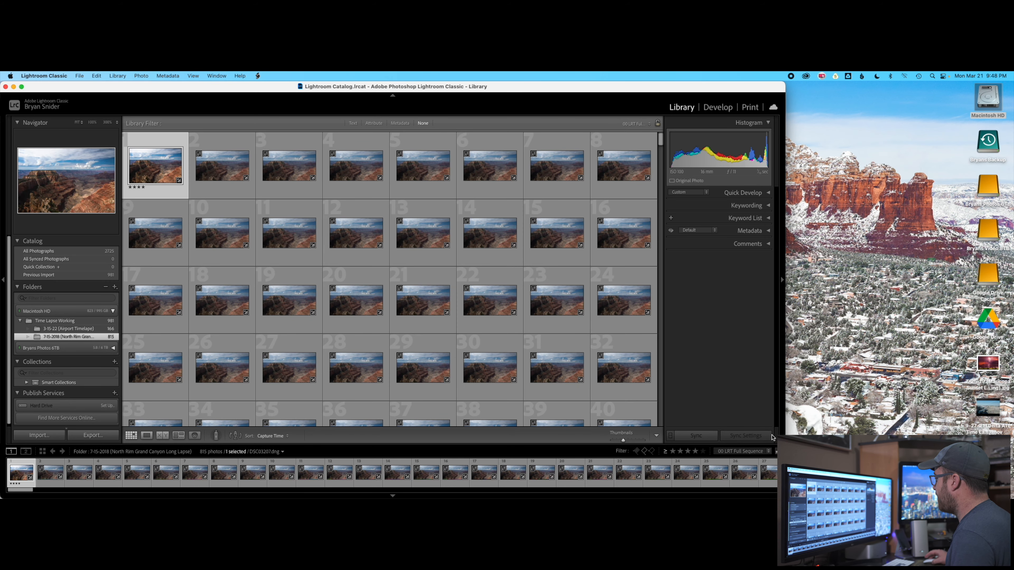
click(745, 452)
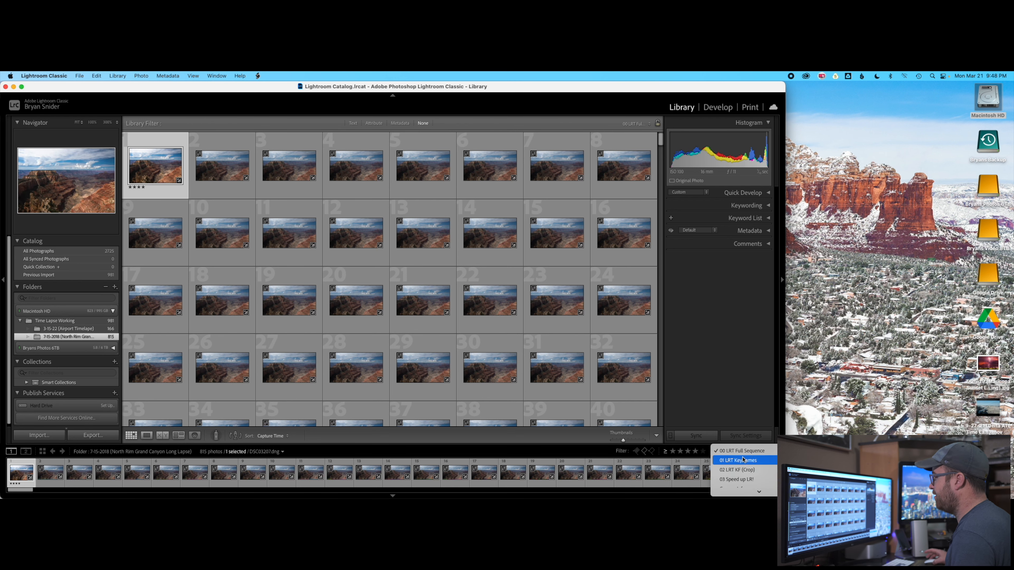
click(743, 460)
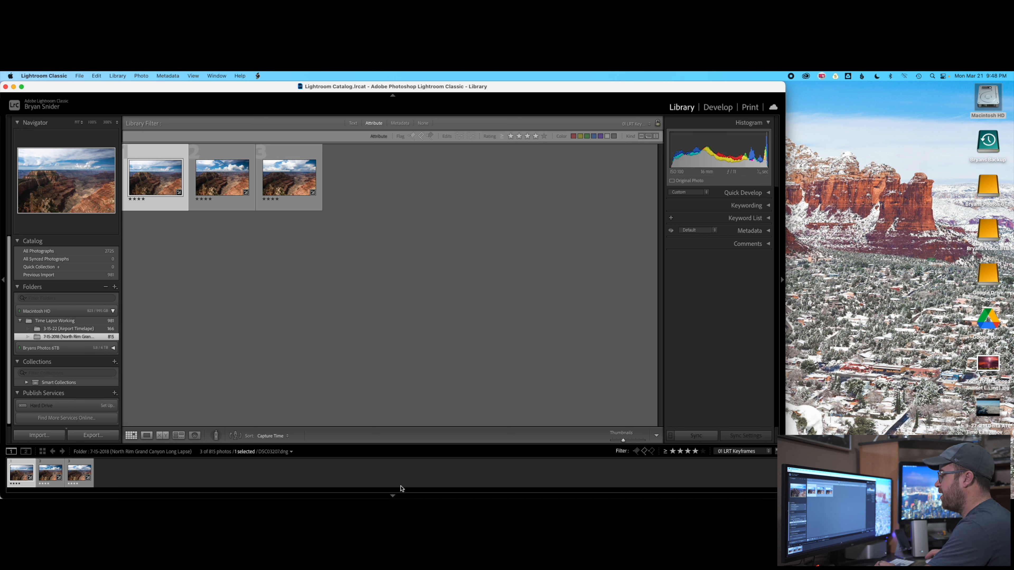
Select all of the filtered Grand Canyon keyframe photos in Lightroom Classic
mouse_move(401, 496)
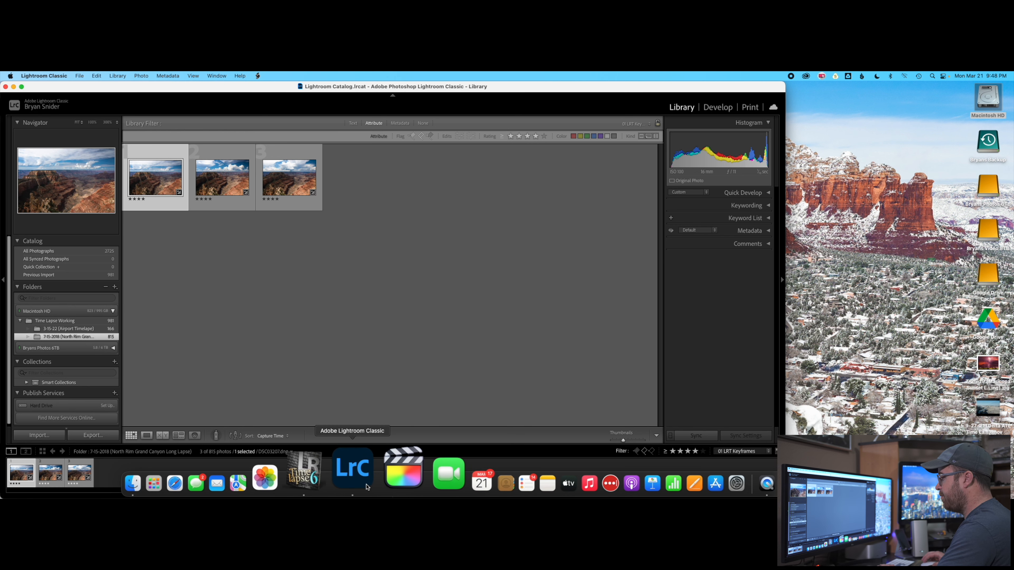
click(341, 485)
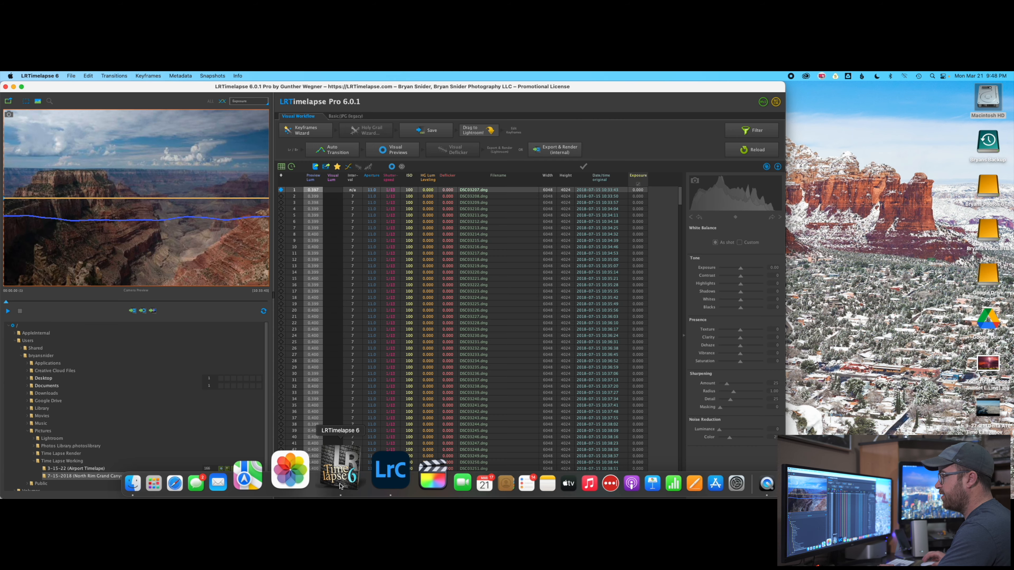
click(359, 485)
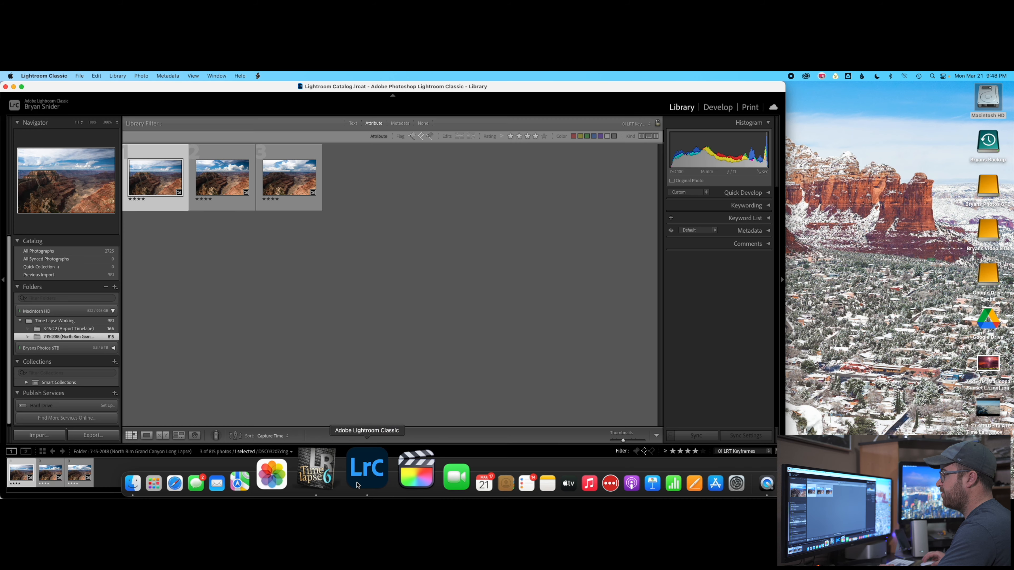
key(super+a)
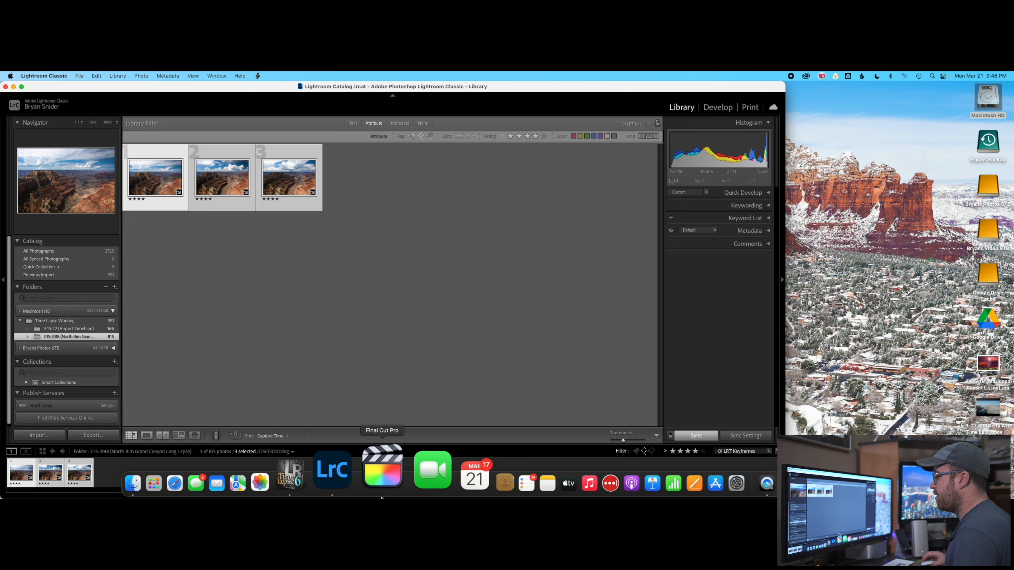
Switch to LRTimelapse and reload the Grand Canyon sequence's metadata
click(337, 471)
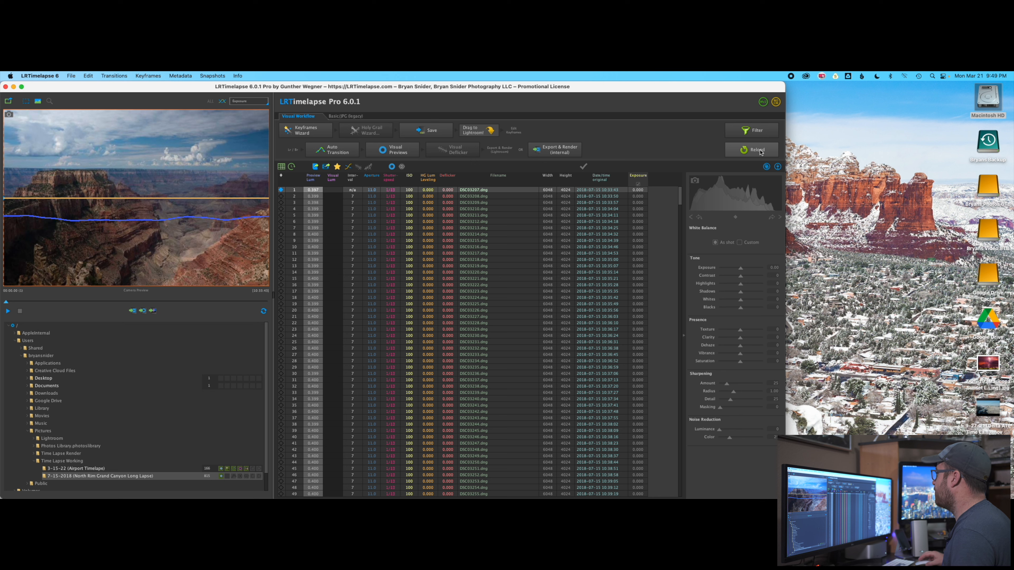
click(761, 152)
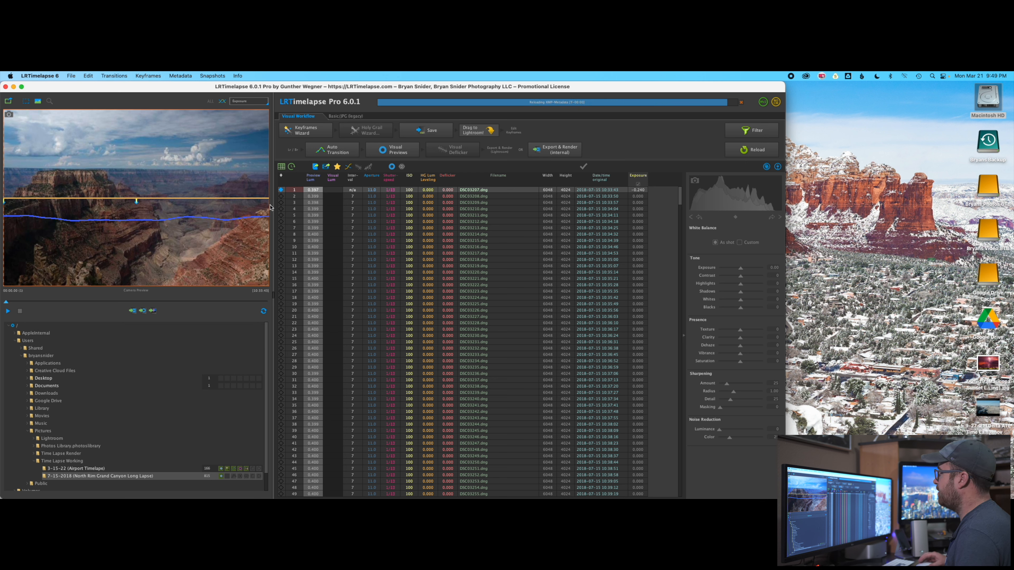
Apply Auto Transition across the Grand Canyon keyframes and generate the sequence's visual previews
click(340, 151)
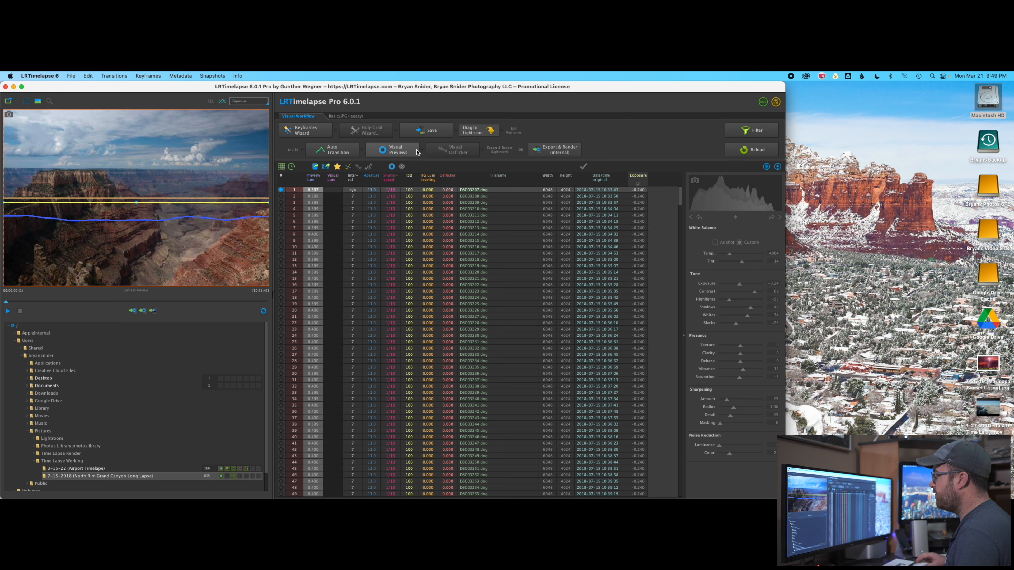
click(394, 151)
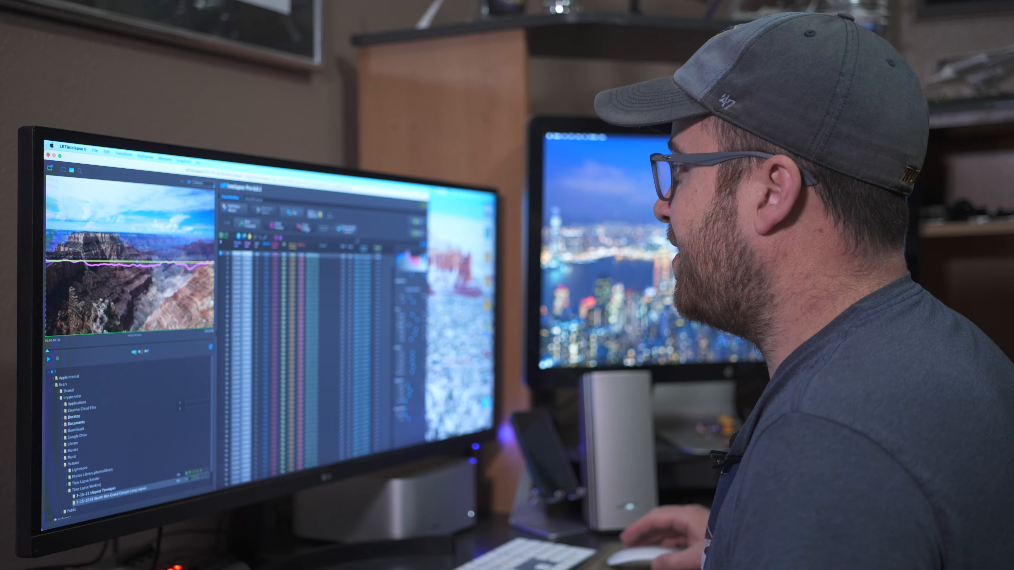
Set the Visual Deflicker smoothing to about 13 and apply the multi-pass deflicker to the Grand Canyon sequence
click(304, 227)
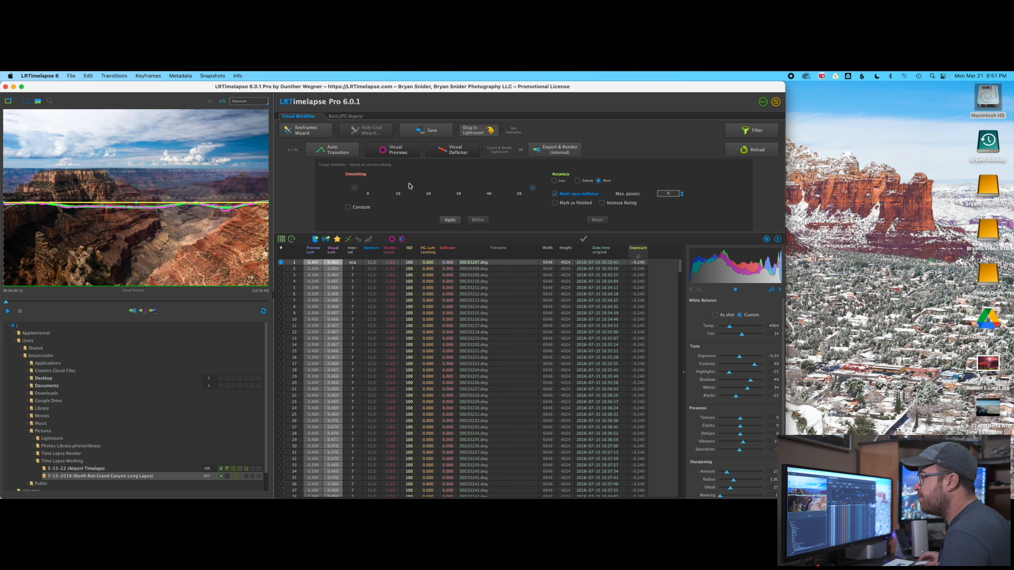
drag(411, 186, 407, 186)
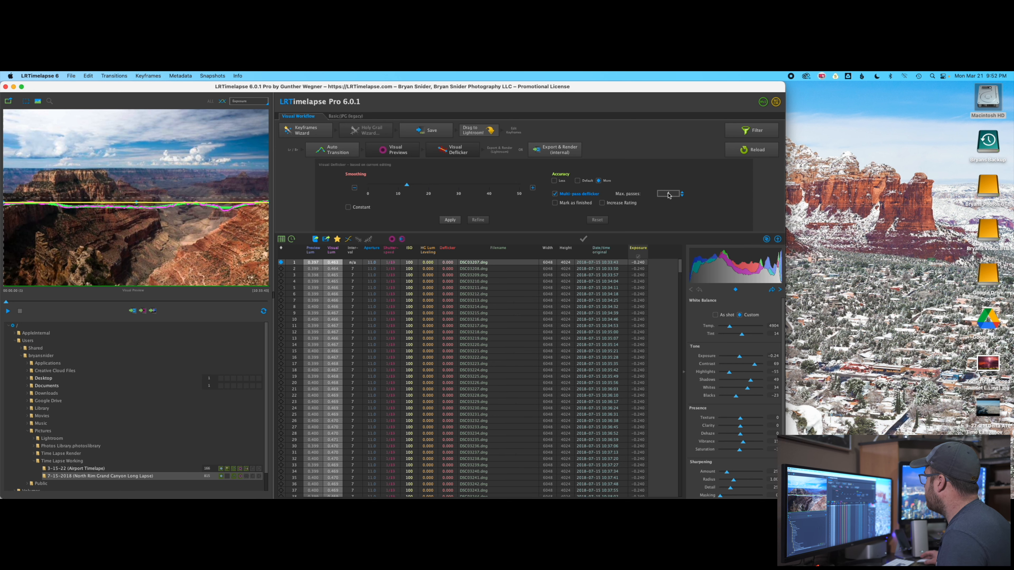
click(451, 220)
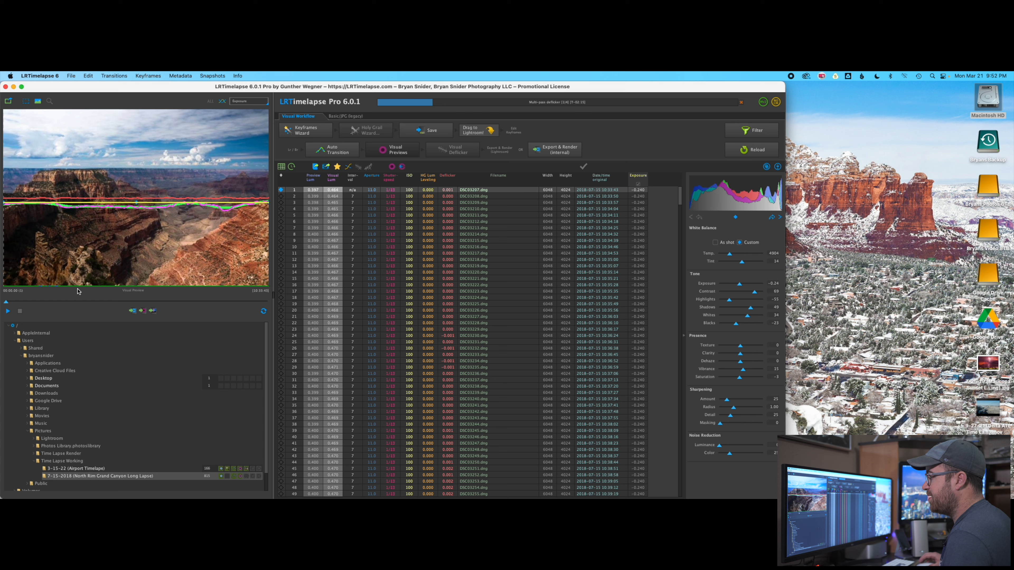
mouse_move(673, 499)
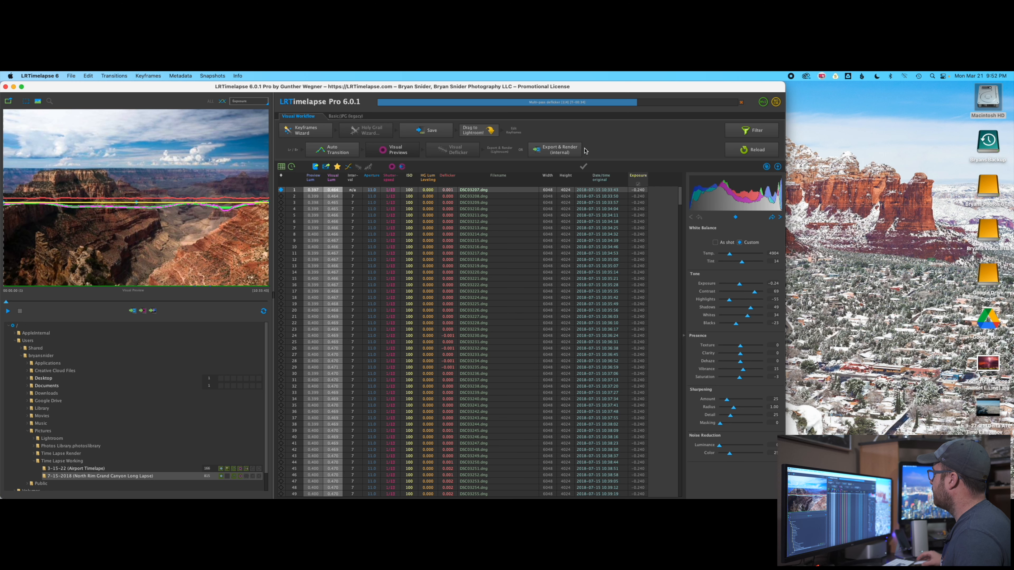
Try a wide, a 9:16 and a 16:9 forced aspect ratio in the Export & Render settings, and close them without rendering
click(566, 153)
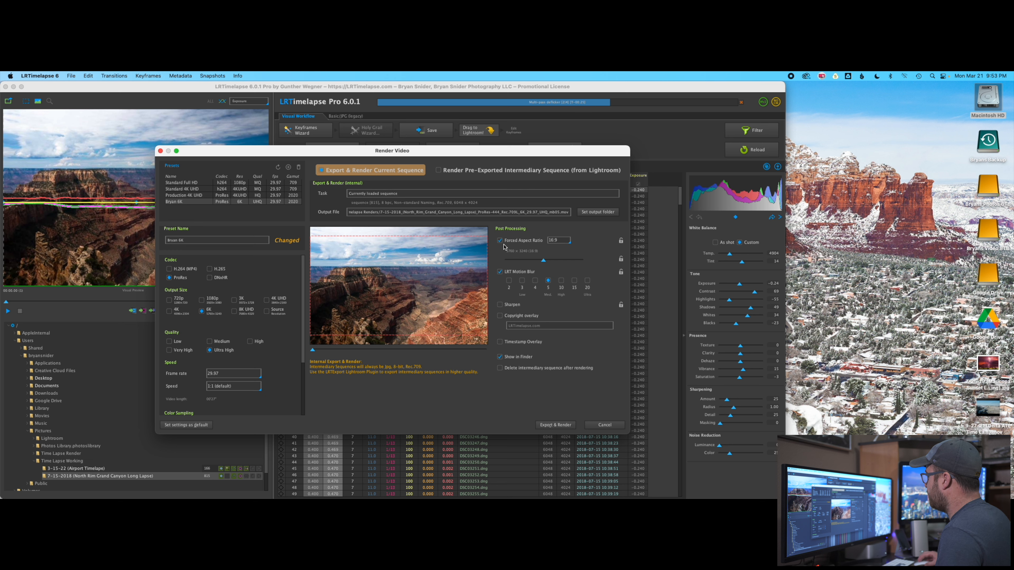
click(569, 243)
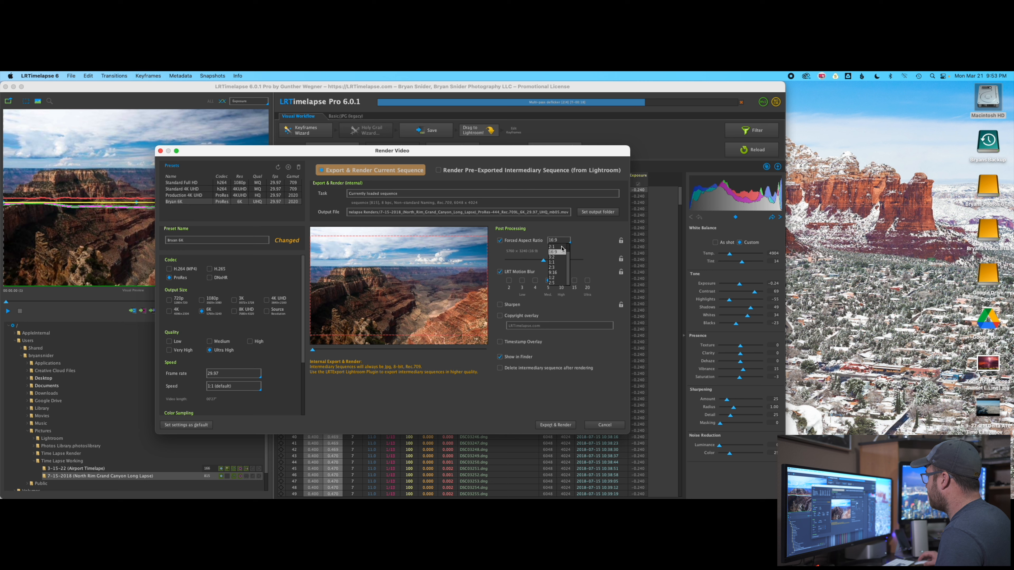
scroll(564, 248, up, 2)
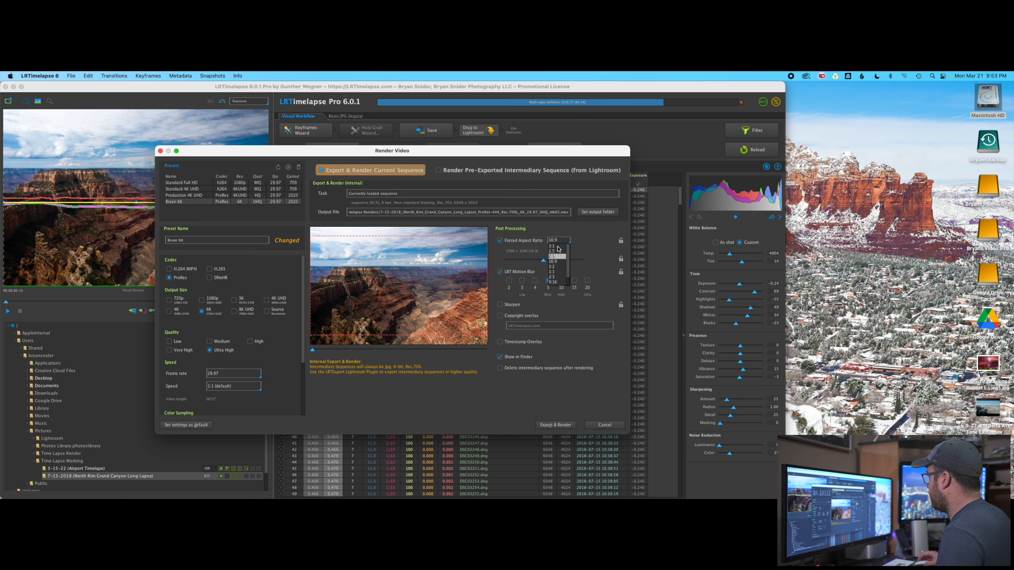
click(556, 252)
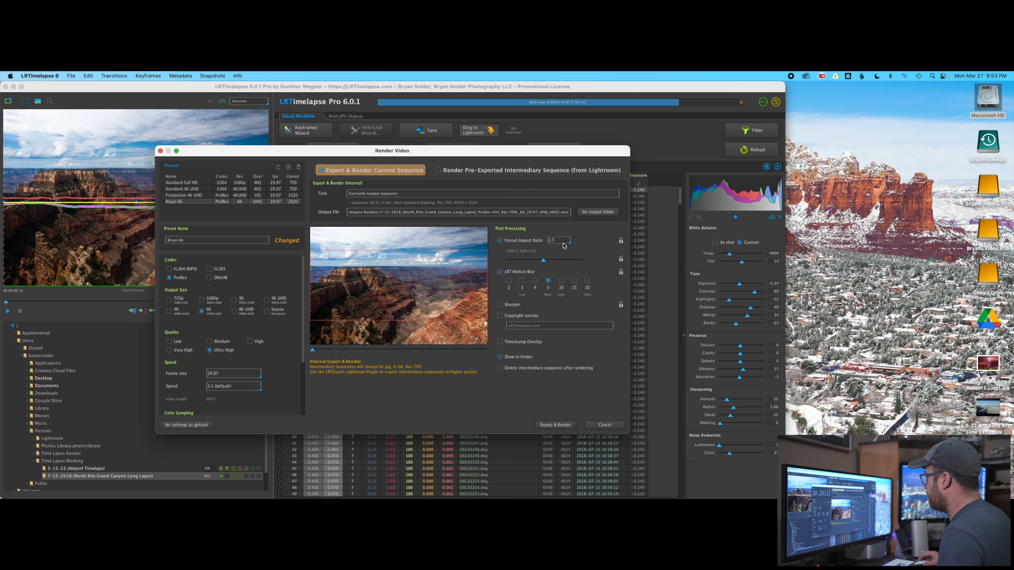
click(564, 242)
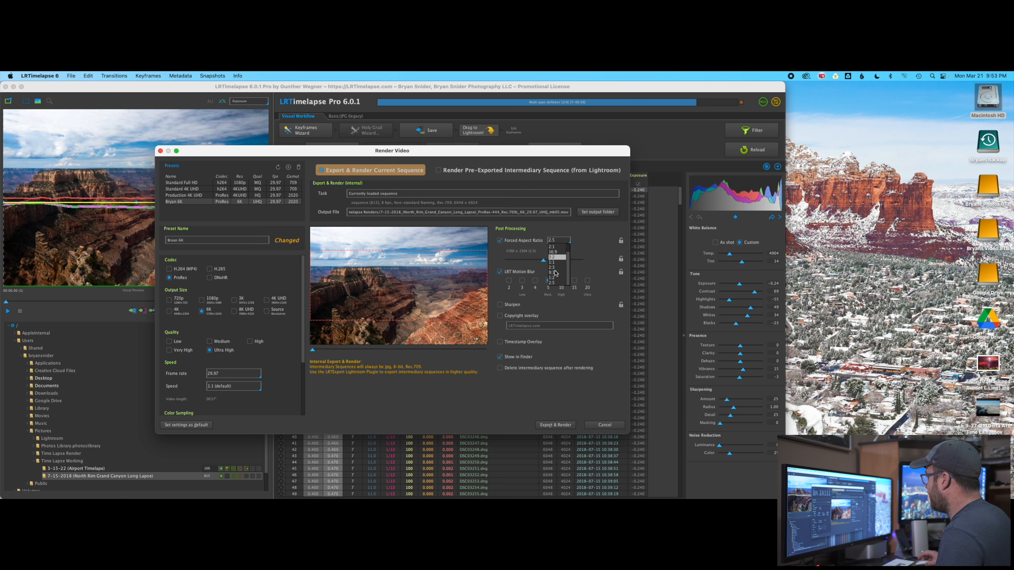
click(555, 273)
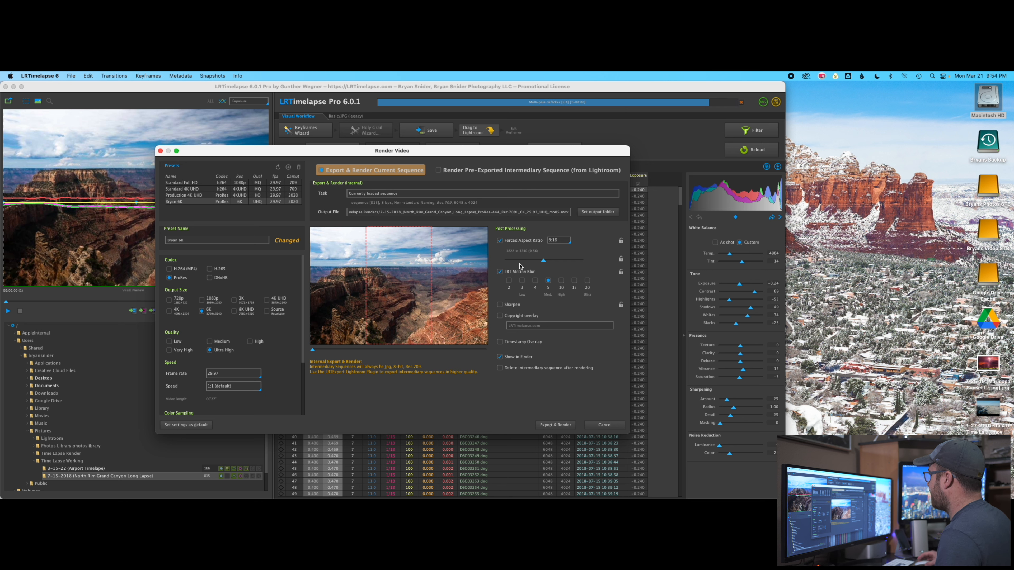
click(568, 241)
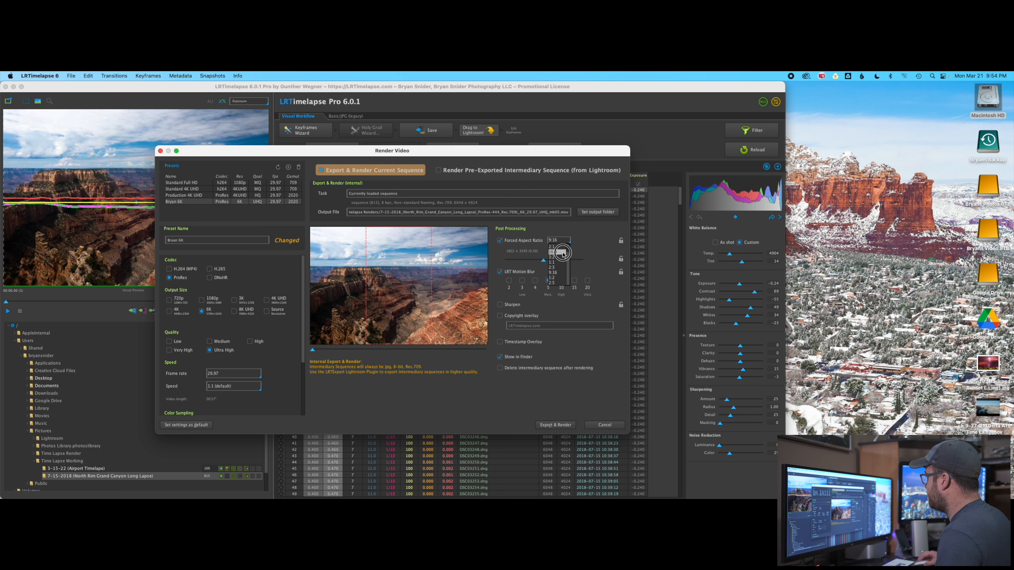
click(562, 252)
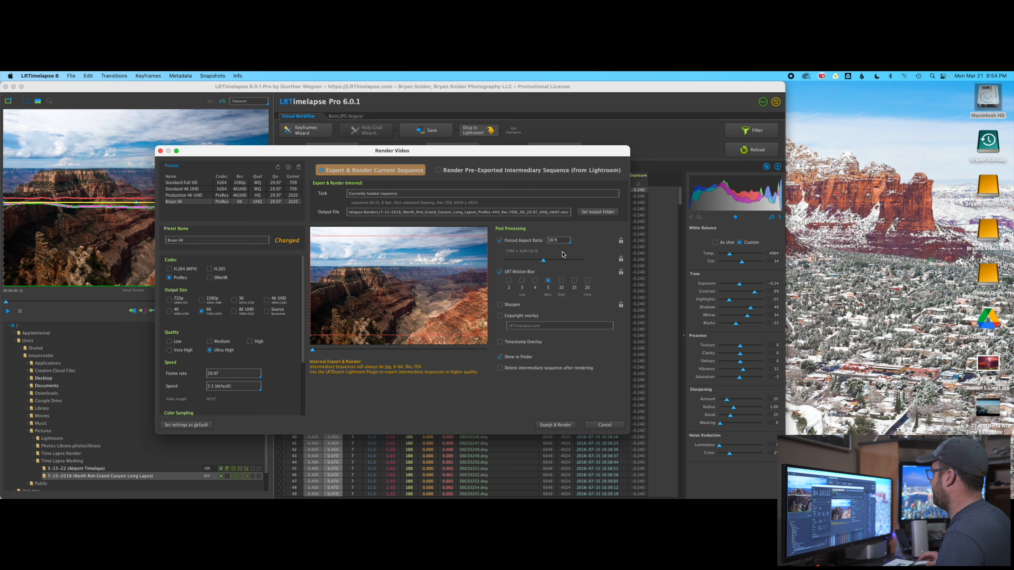
click(604, 424)
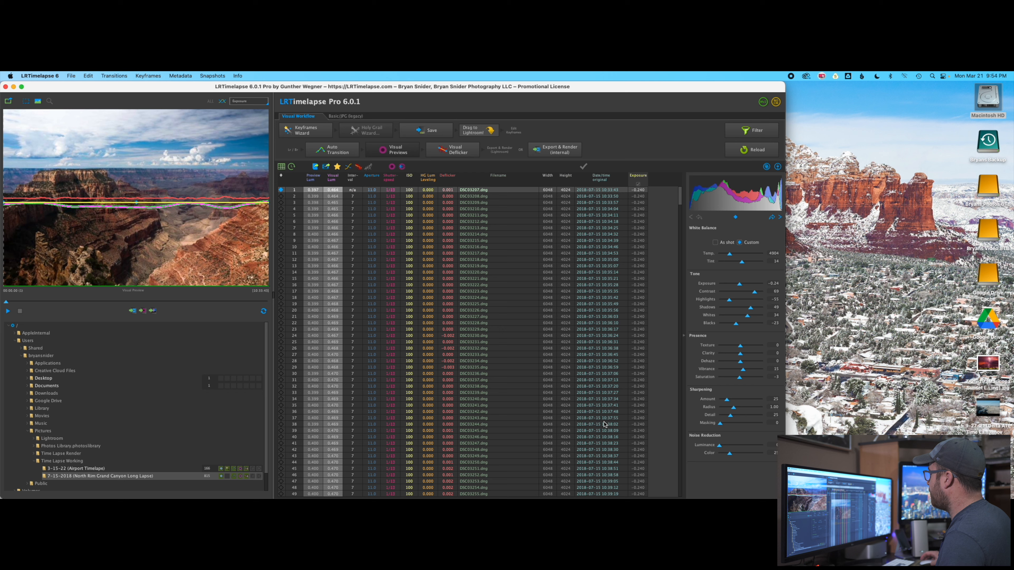
Play the Grand Canyon sequence in the preview
click(8, 311)
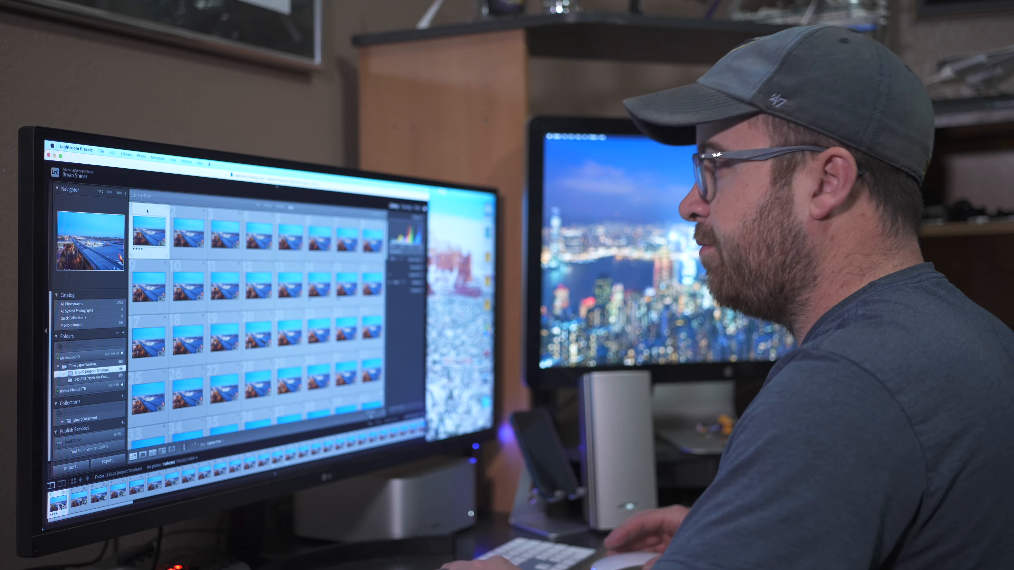
In Lightroom Classic, select all photos in the 3-15-22 (Airport Timelapse) folder and read their metadata from the files
key(super+a)
click(157, 157)
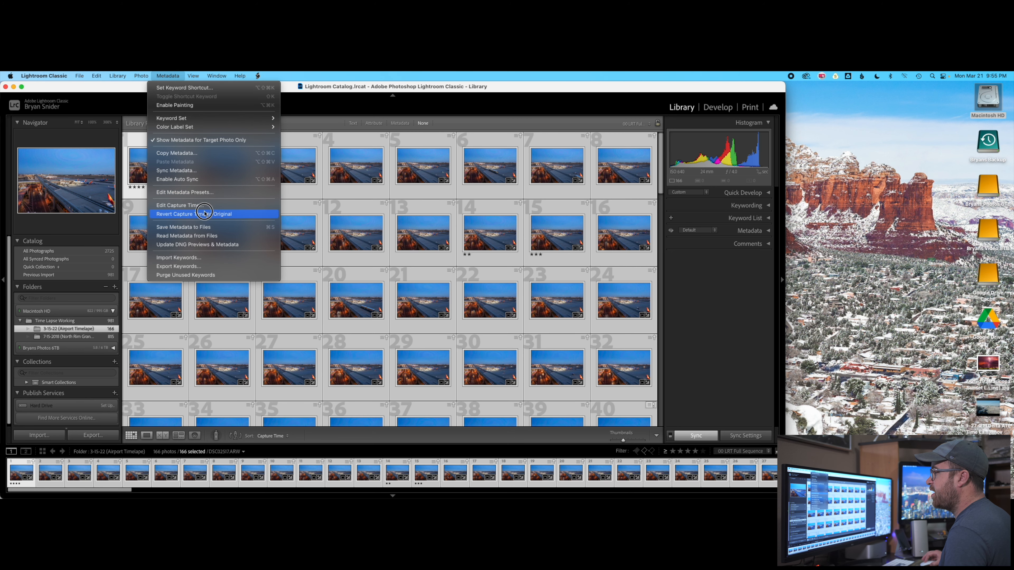
click(202, 236)
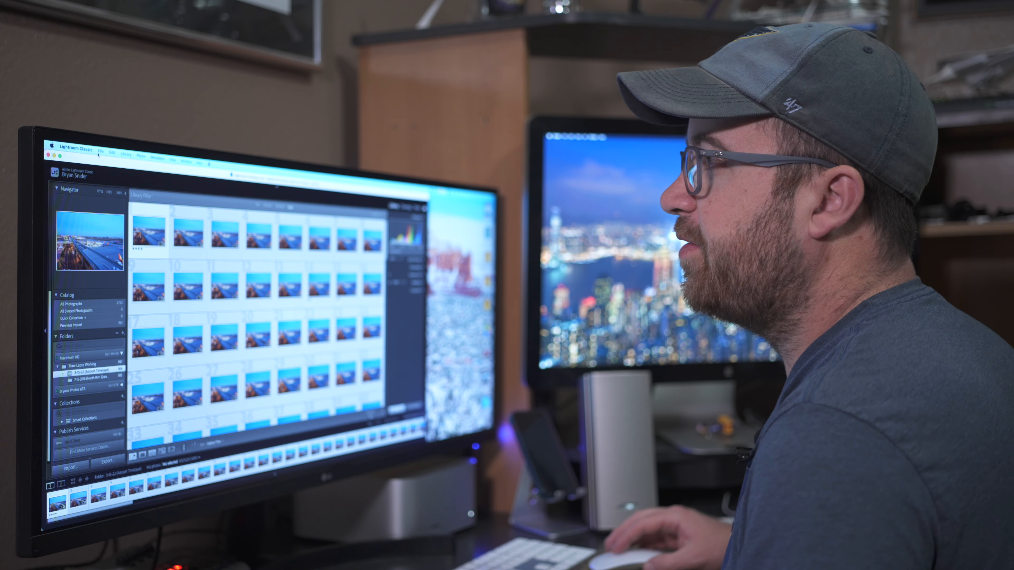
Export the selected airport photos with the LRT Pro (TIFF, 16bit) preset, keeping the Time Lapse Render output folder
click(80, 75)
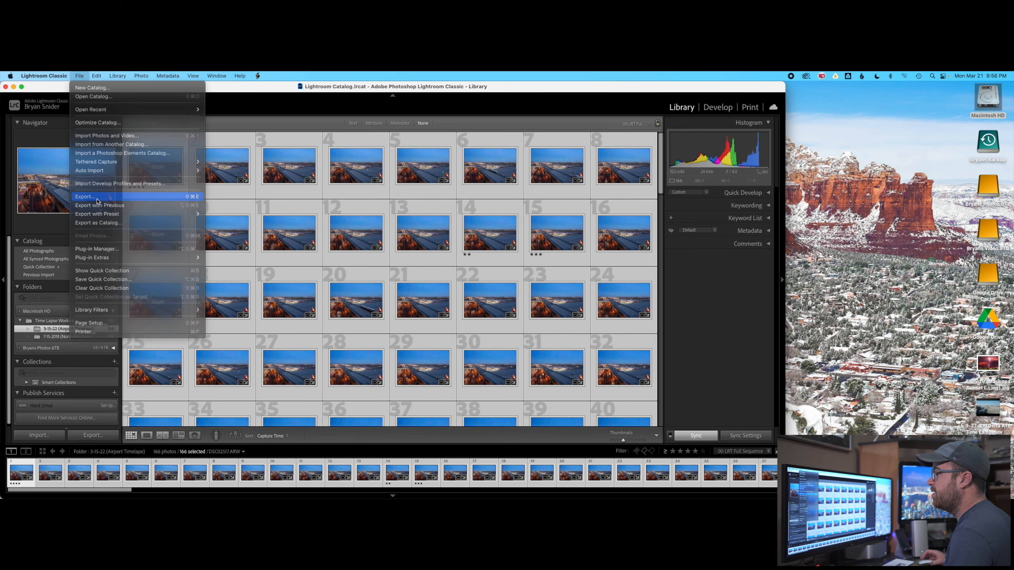
click(102, 197)
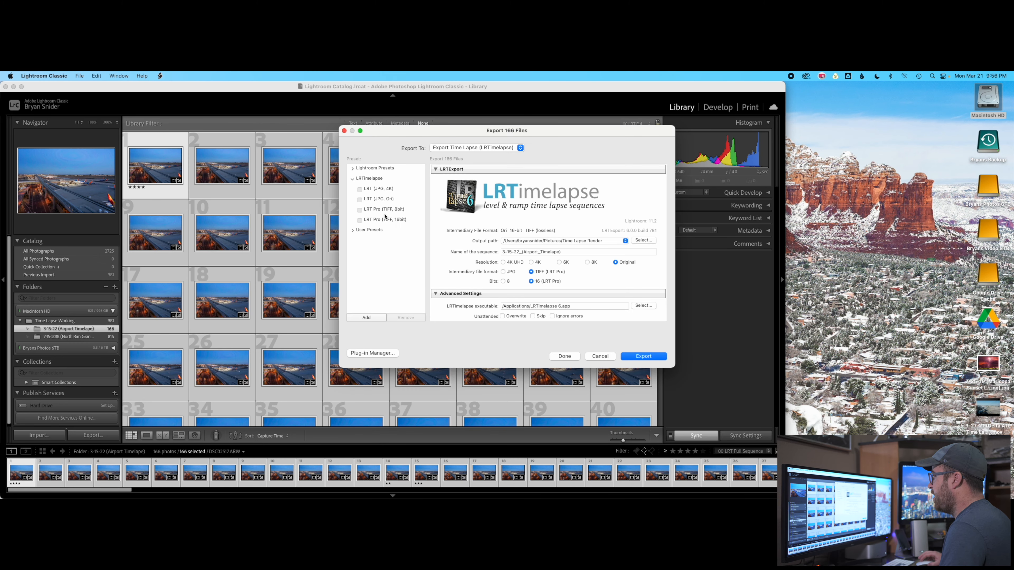
click(378, 222)
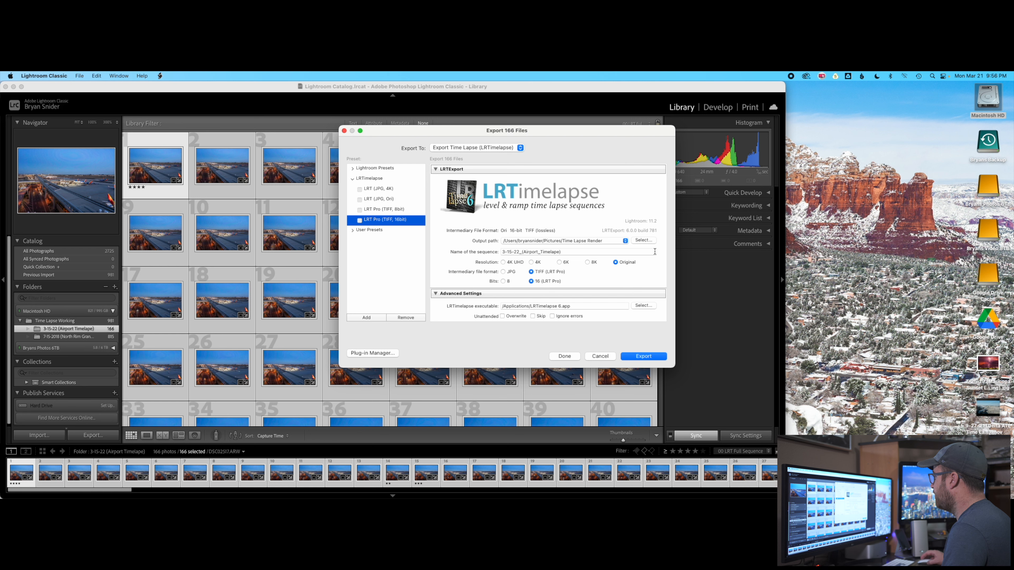
click(644, 240)
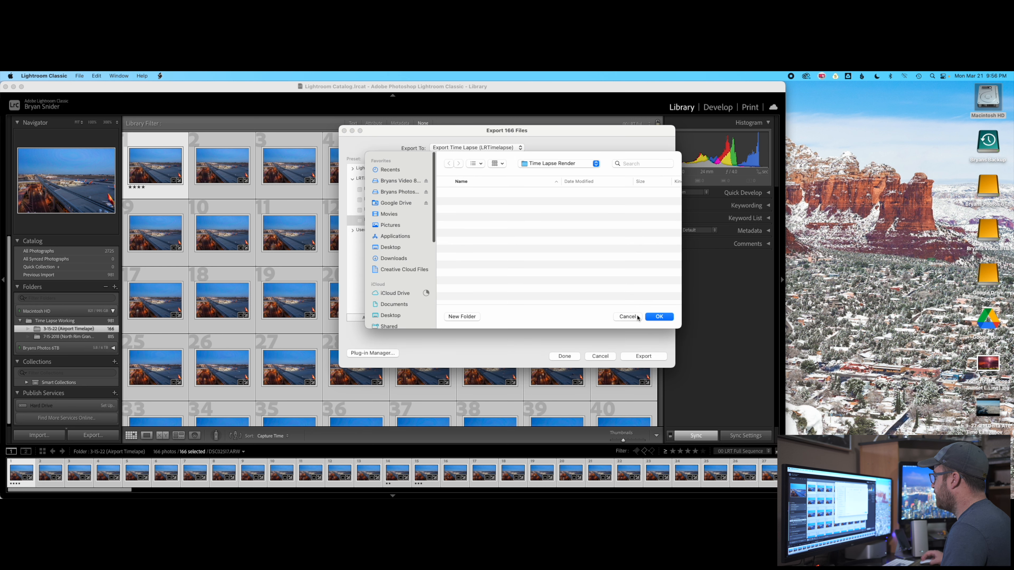
click(636, 317)
click(644, 356)
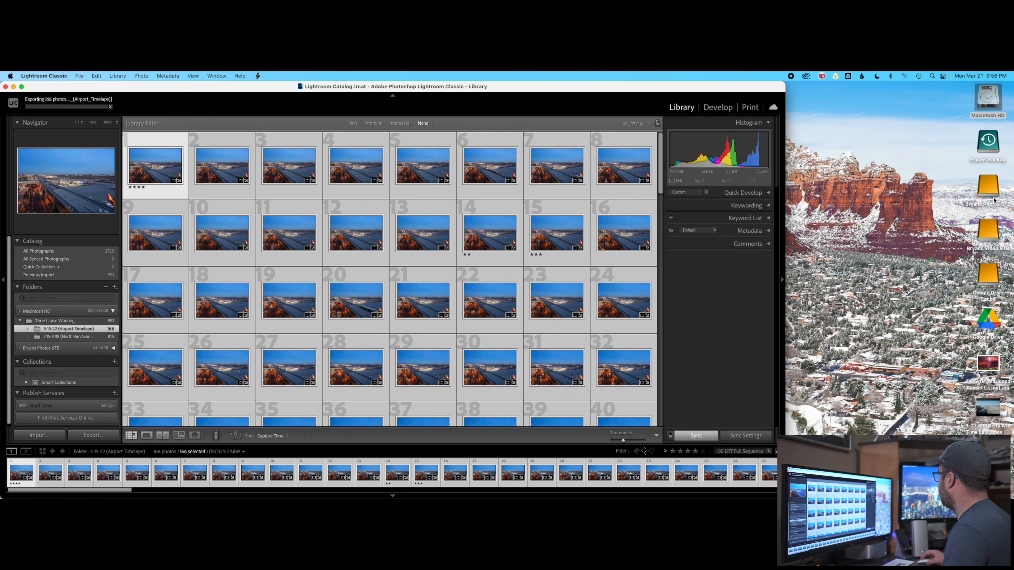
In Finder, open the LRT_3-15-22_(Airport_Timelape) folder inside Pictures > Time Lapse Render
double_click(988, 100)
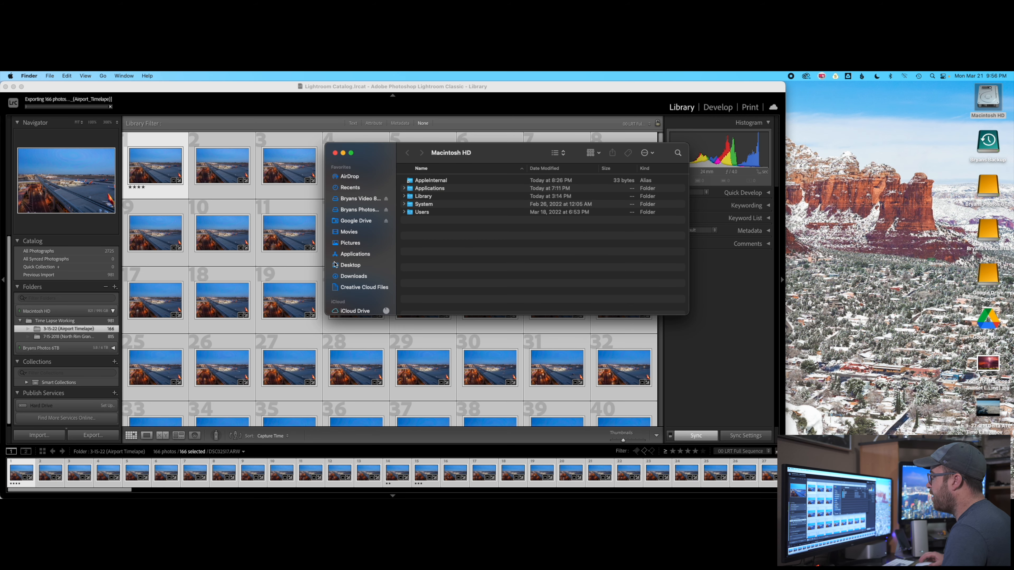
click(350, 243)
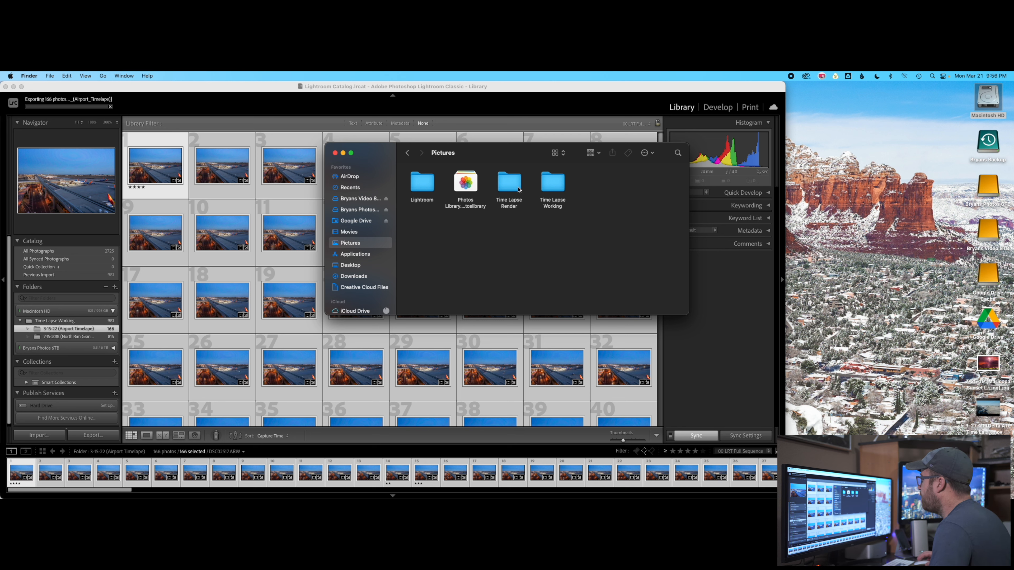
double_click(509, 183)
click(434, 184)
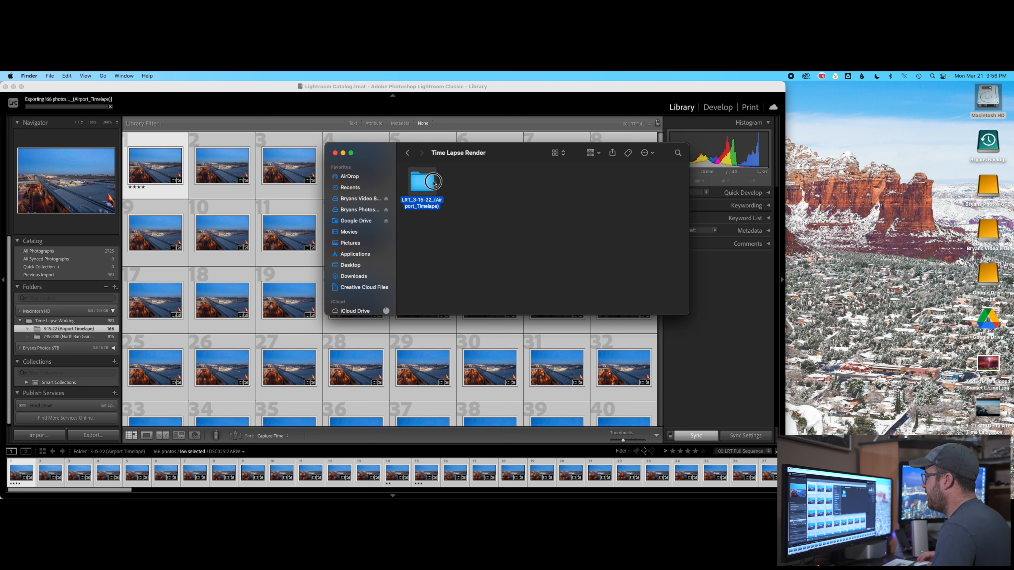
double_click(434, 183)
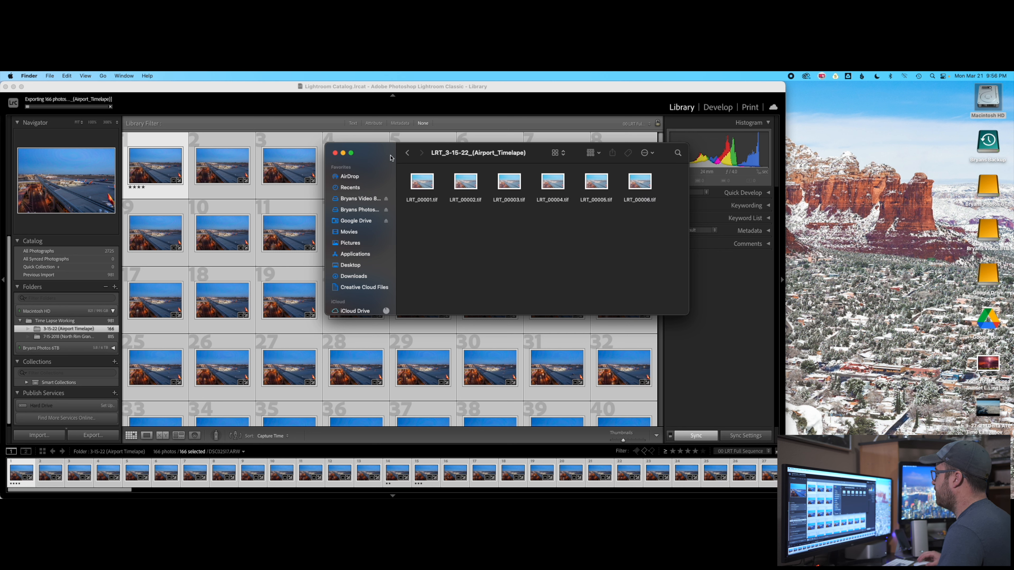
Move the Finder window over the desktop beside Lightroom, narrow it, and show the exported files as a list
drag(379, 152, 706, 91)
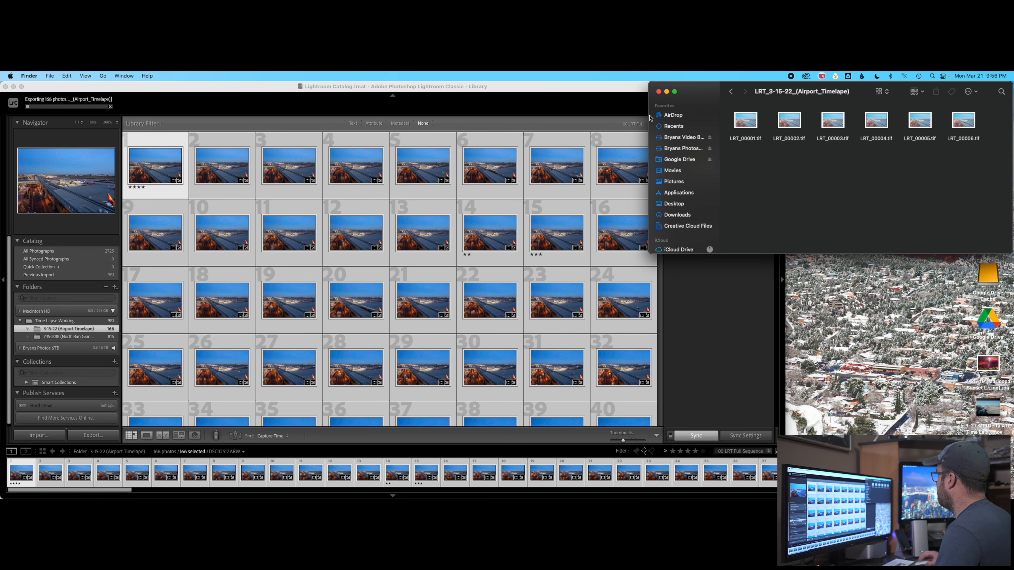
drag(648, 116, 780, 116)
click(968, 90)
click(962, 102)
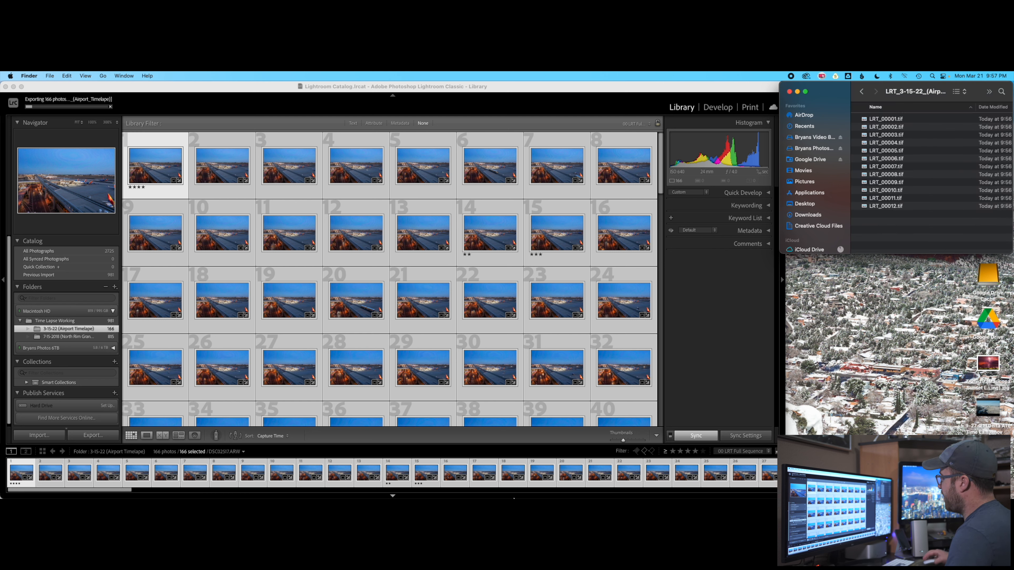
In LRTimelapse, restrict the folder tree to the Time Lapse Working folder and confirm the settings
click(337, 482)
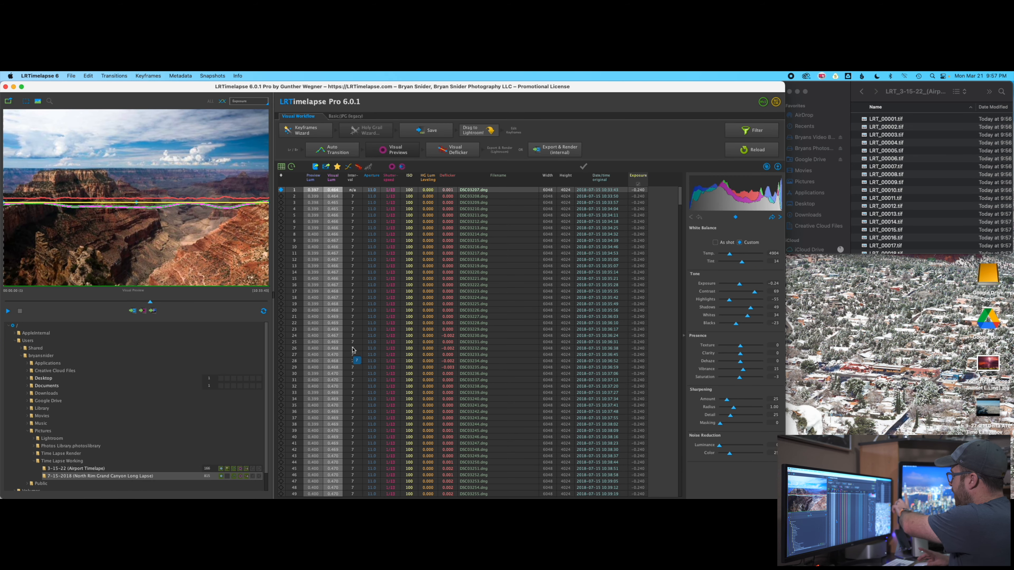
scroll(958, 227, down, 1)
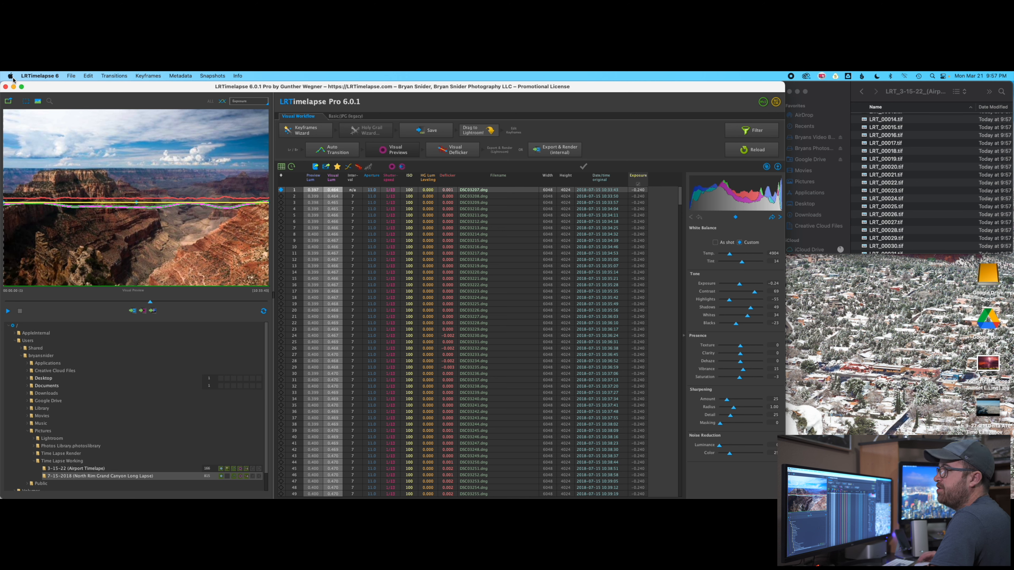
click(41, 75)
click(57, 101)
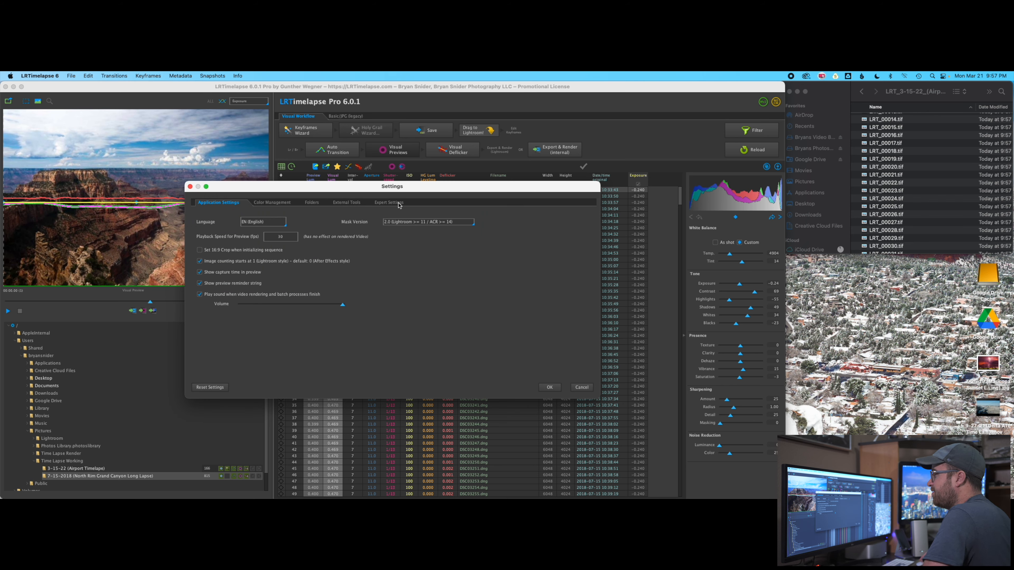
click(312, 205)
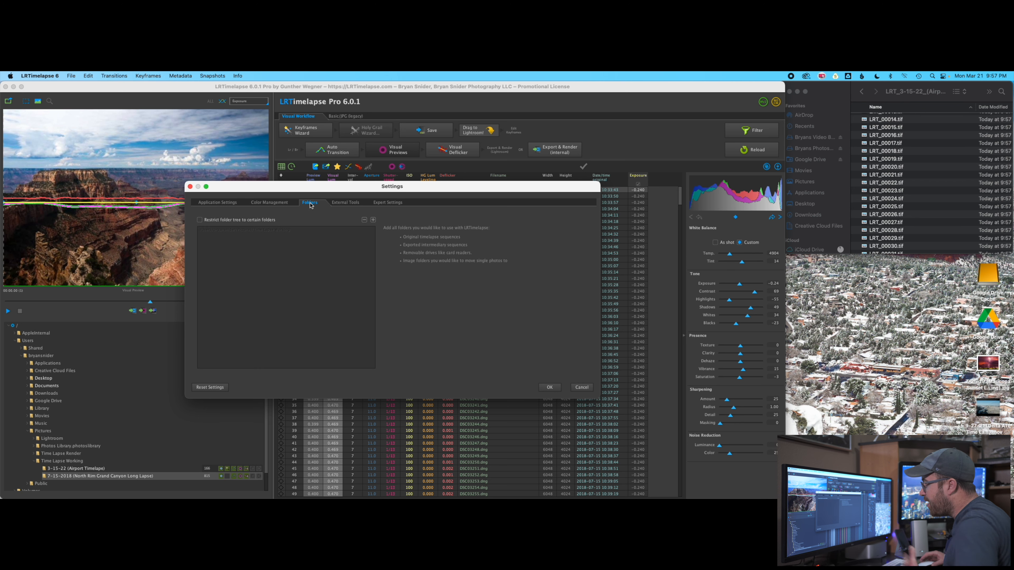
click(200, 220)
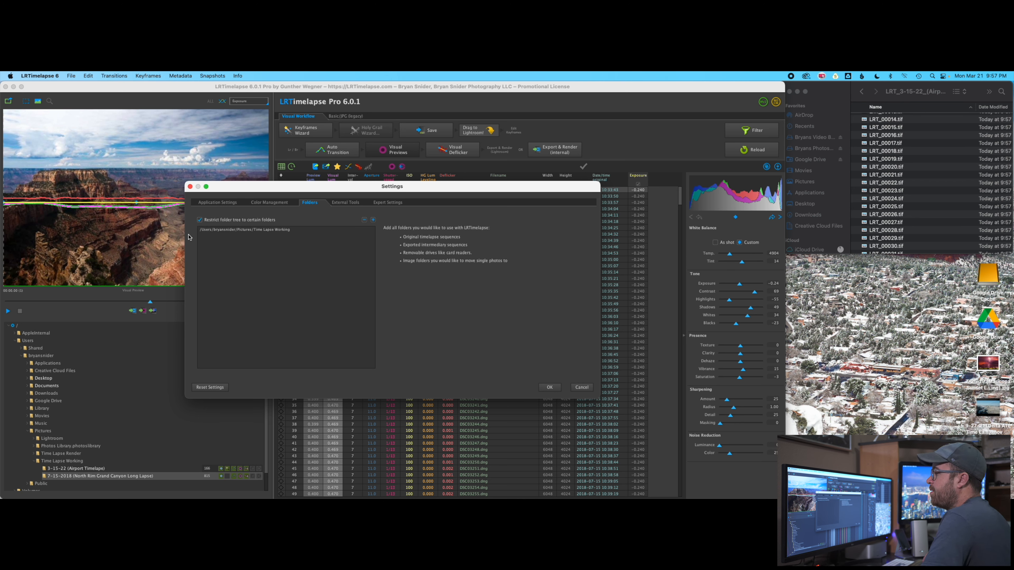
click(550, 387)
click(481, 321)
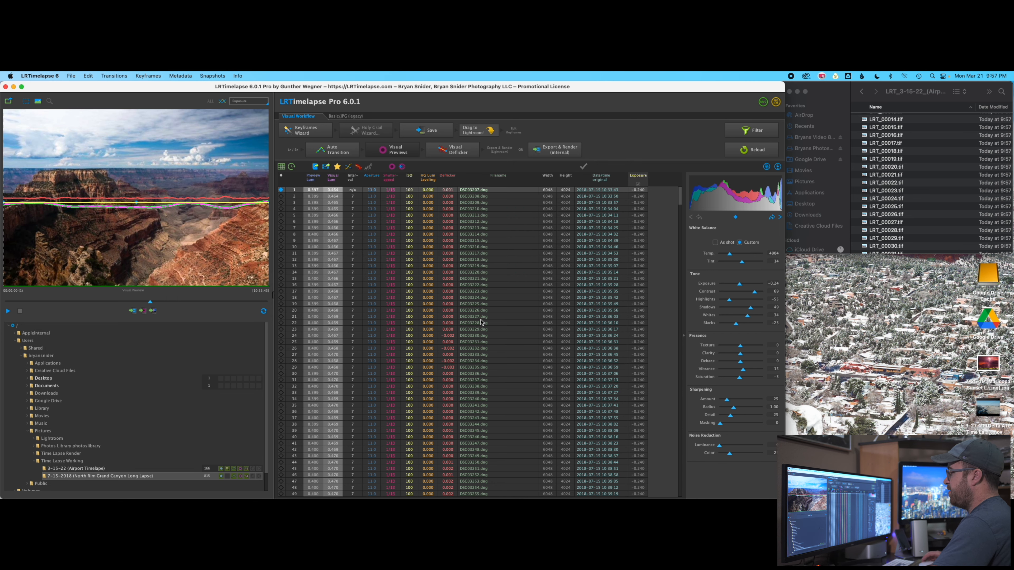
Quit and relaunch LRTimelapse to apply the restricted folder tree
key(super+q)
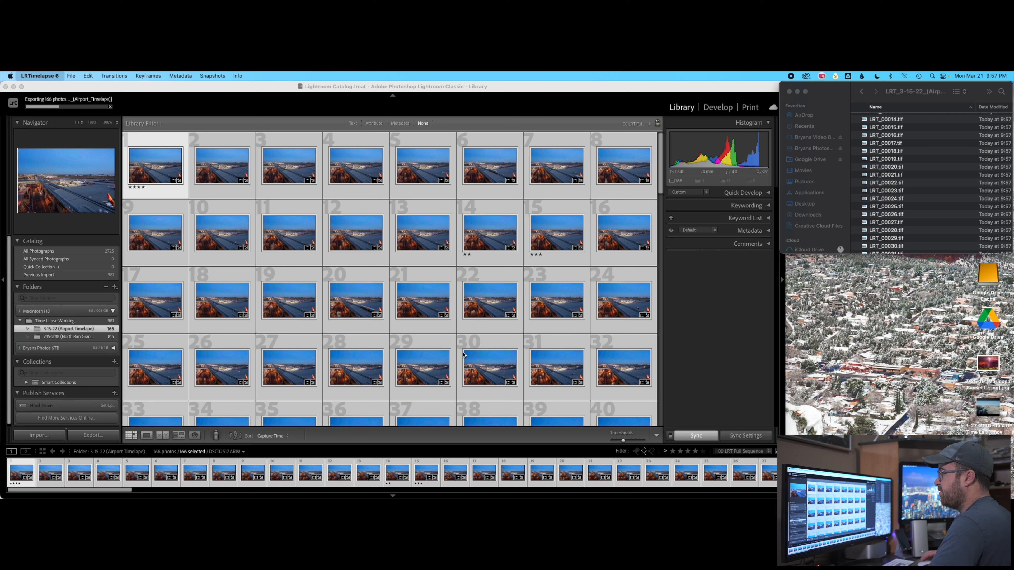
mouse_move(453, 496)
click(345, 481)
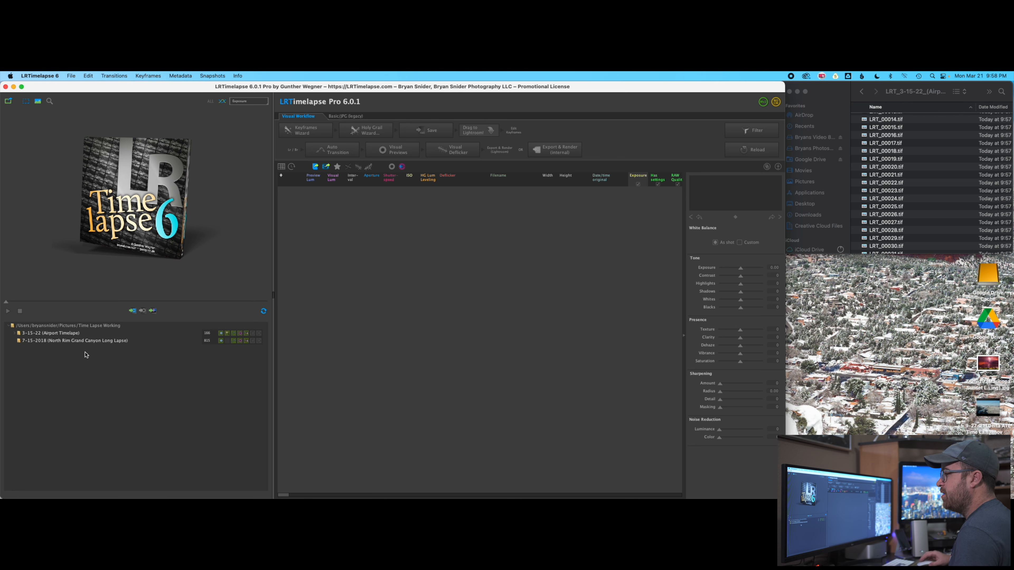
Assign folder ratings to the 3-15-22 airport folder and the 7-15-2018 North Rim Grand Canyon folder
mouse_move(88, 343)
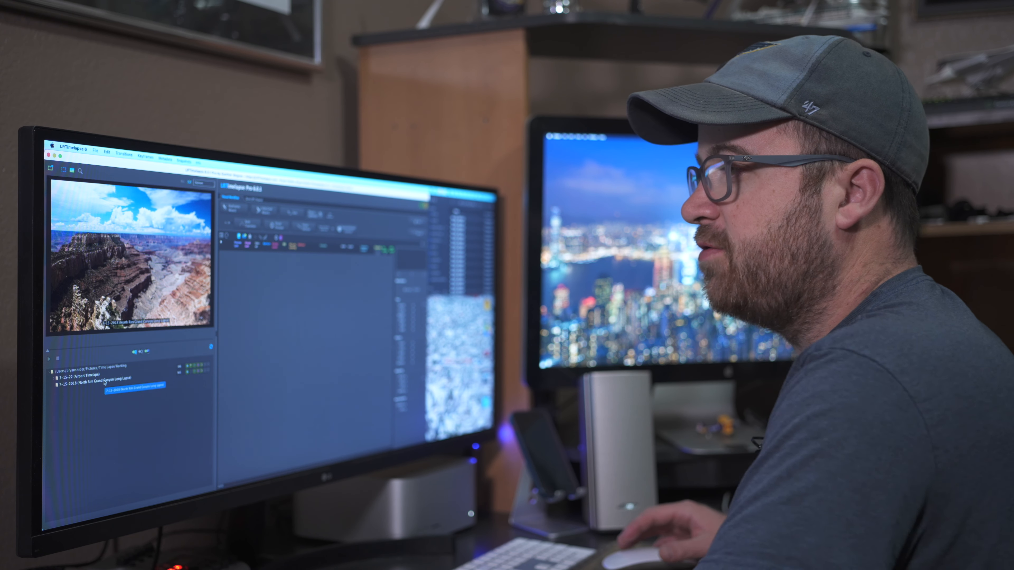
mouse_move(105, 377)
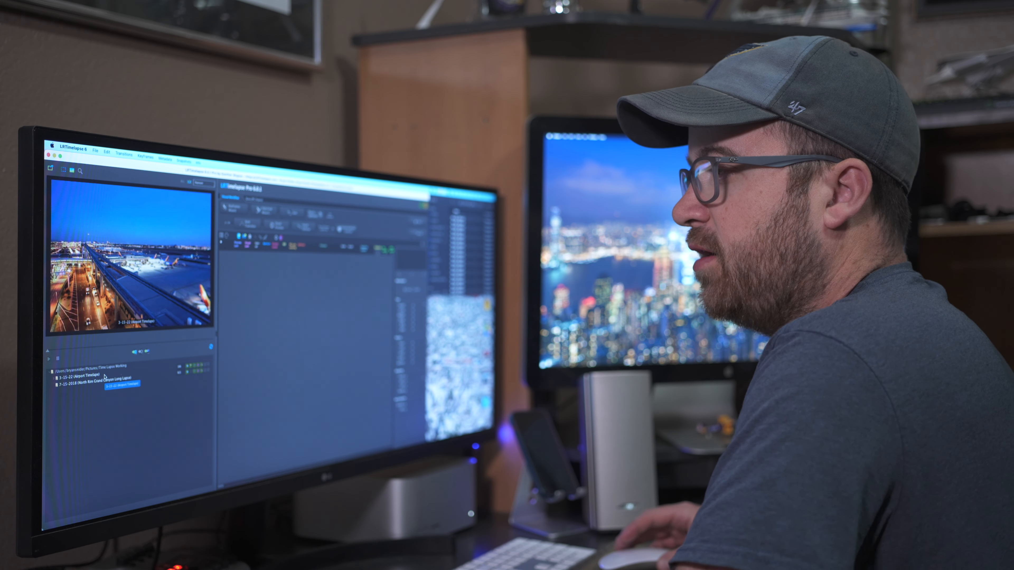
right_click(105, 376)
mouse_move(128, 391)
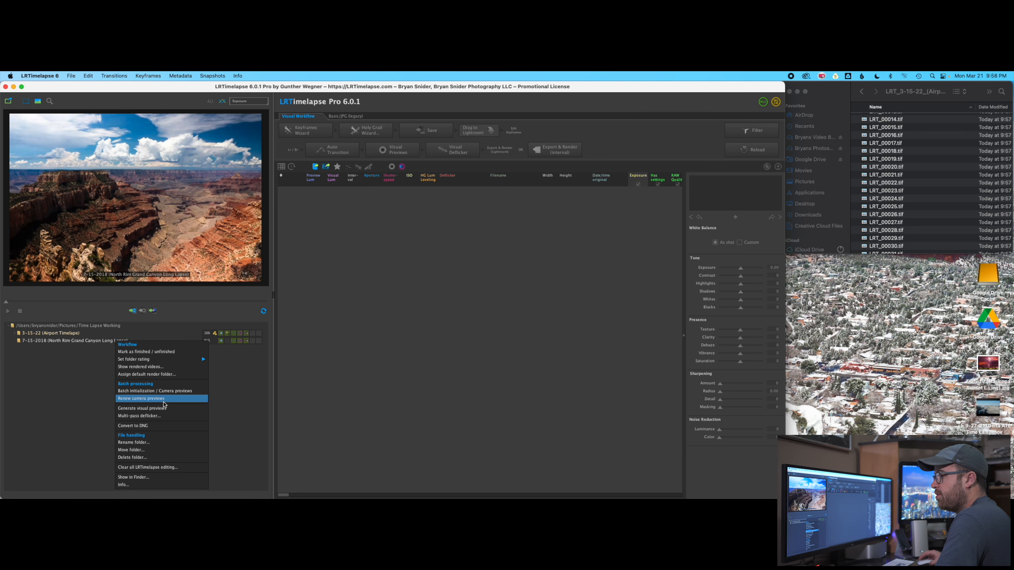
mouse_move(180, 361)
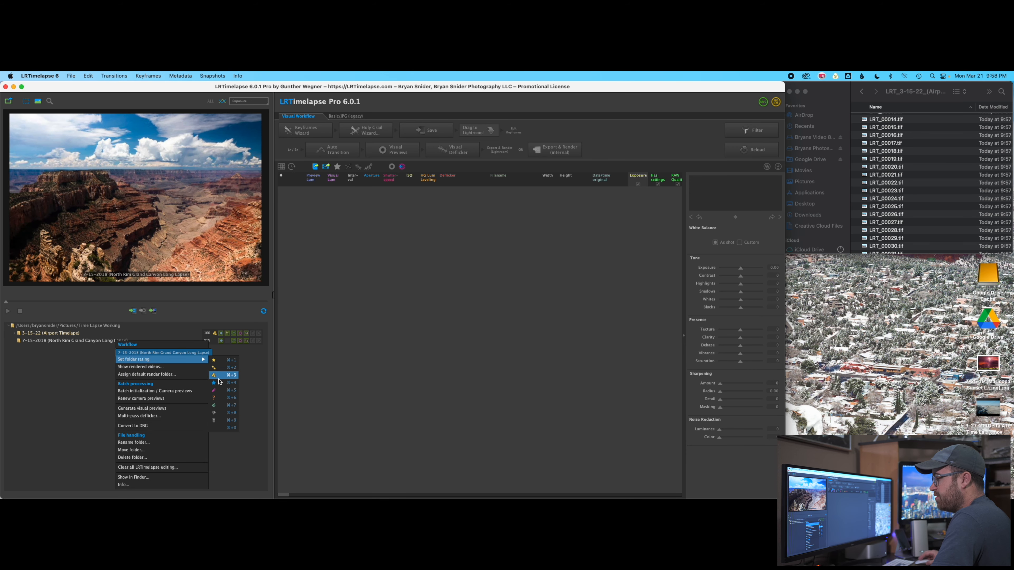
click(219, 406)
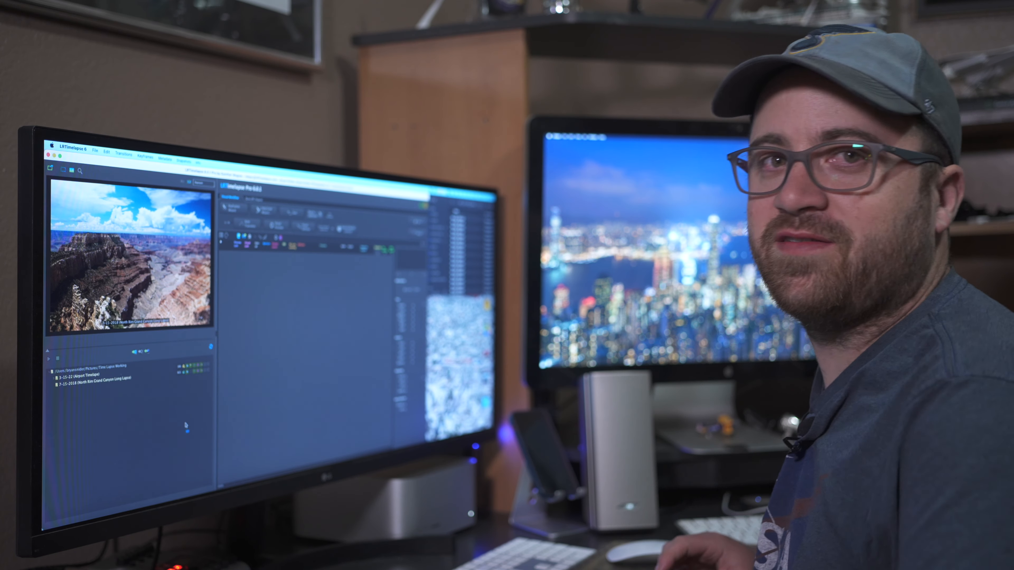
Check the airport sequence's export progress in Lightroom Classic, and return to LRTimelapse
mouse_move(262, 471)
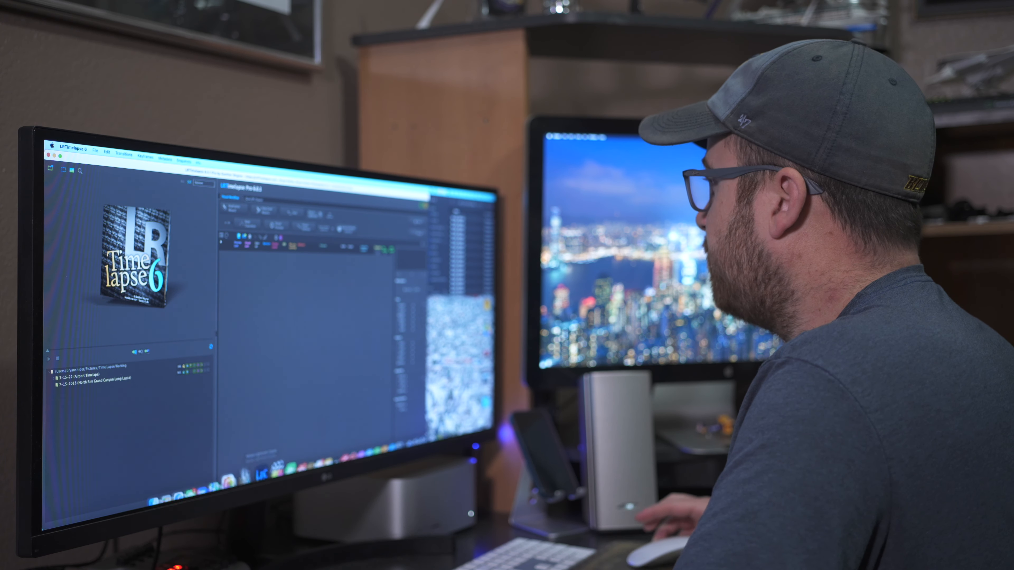
click(259, 464)
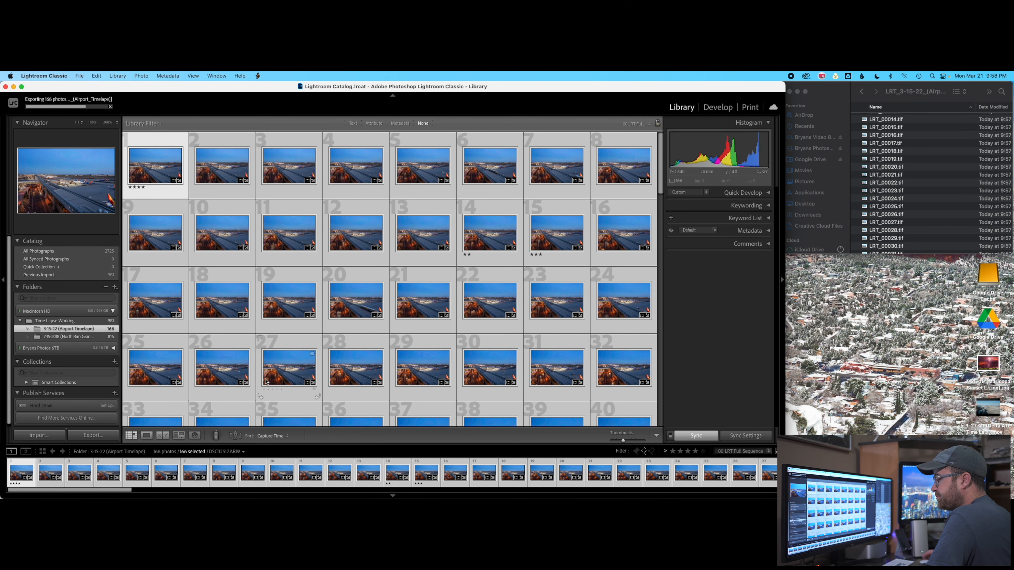
click(347, 488)
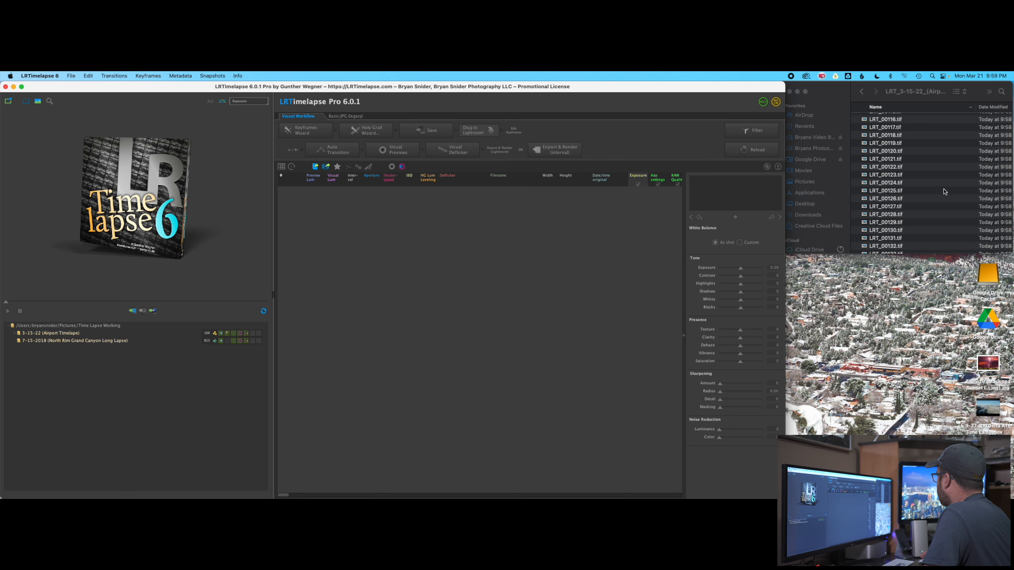
Examine the exported TIFF files and their modification times in the Finder list
scroll(956, 125, up, 20)
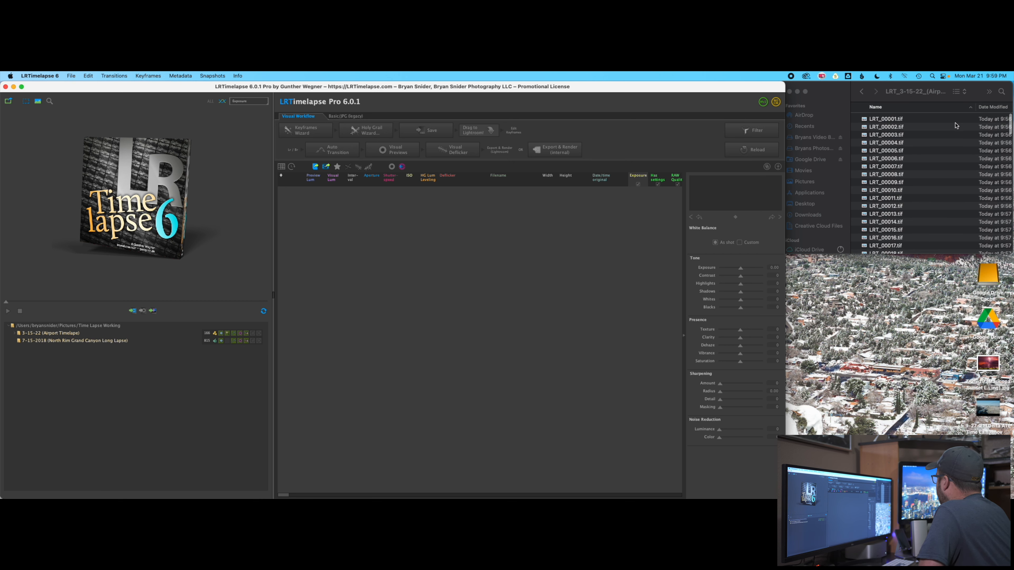
scroll(955, 125, down, 20)
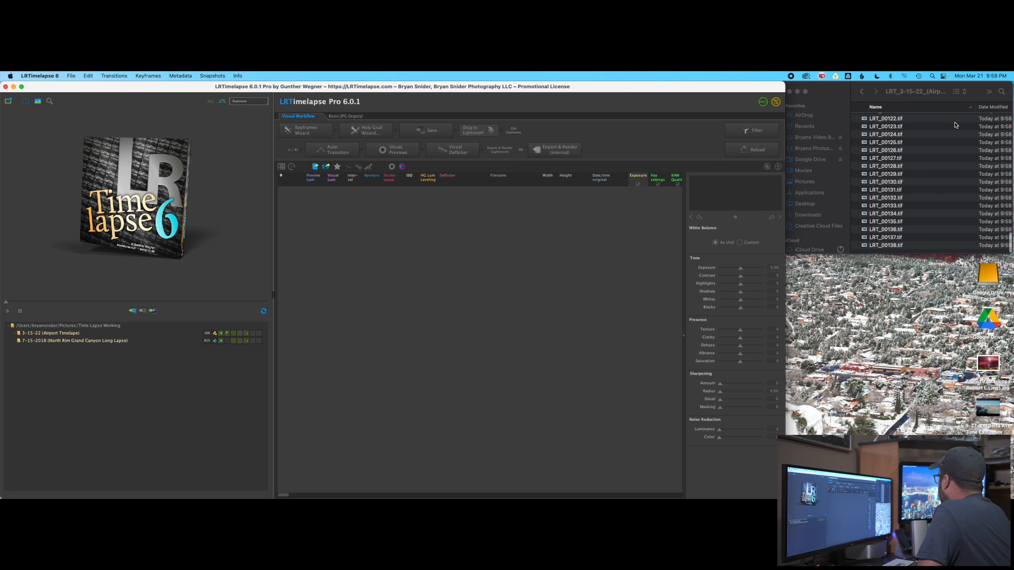
scroll(955, 125, up, 20)
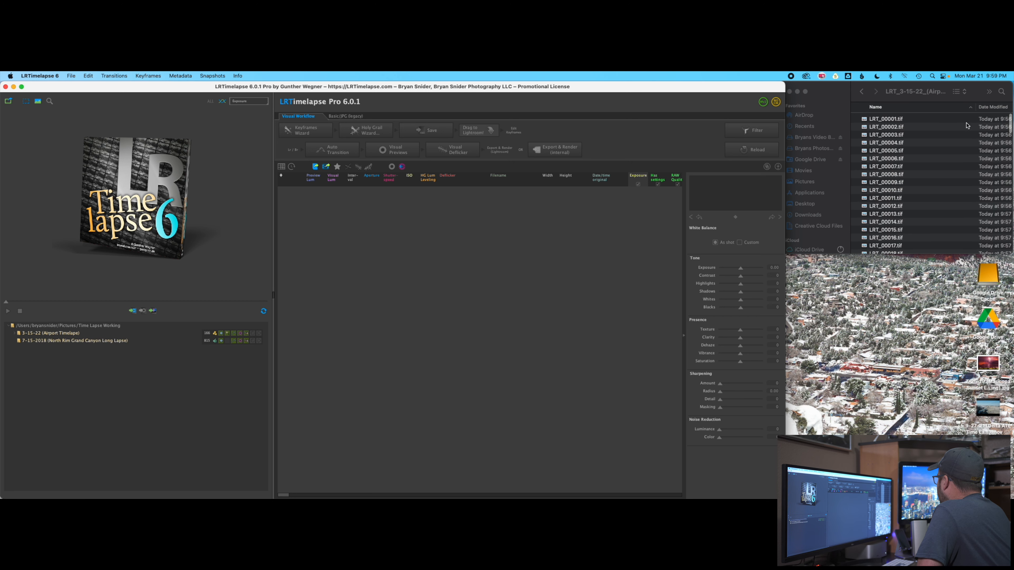
scroll(973, 204, down, 1)
scroll(973, 203, right, 1)
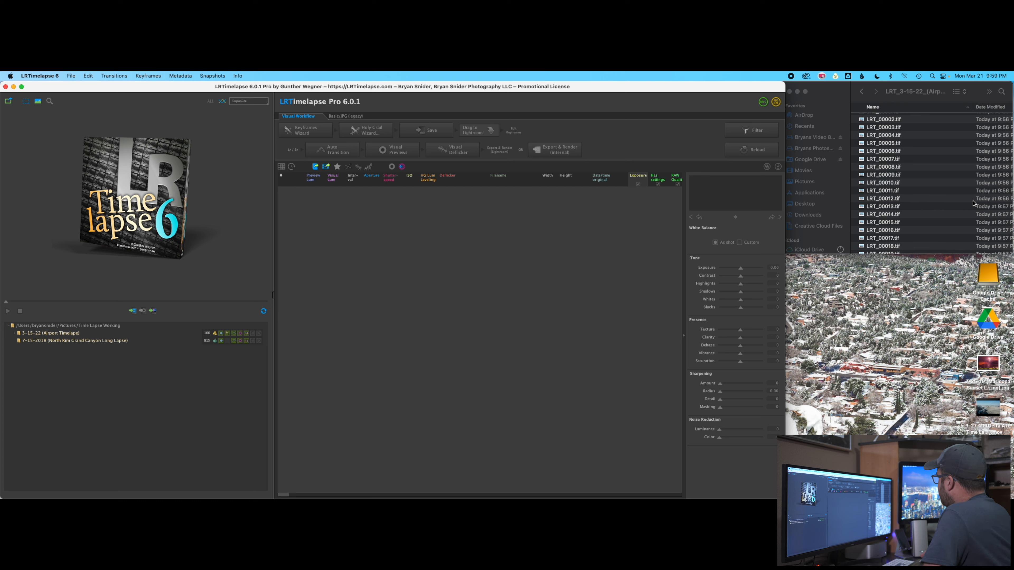
scroll(973, 203, down, 1)
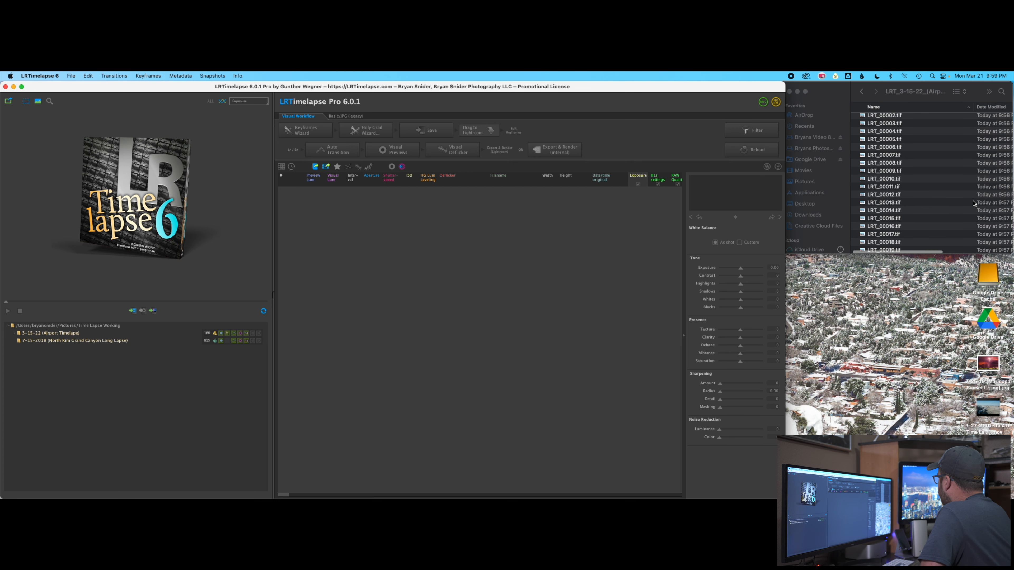
scroll(973, 204, down, 10)
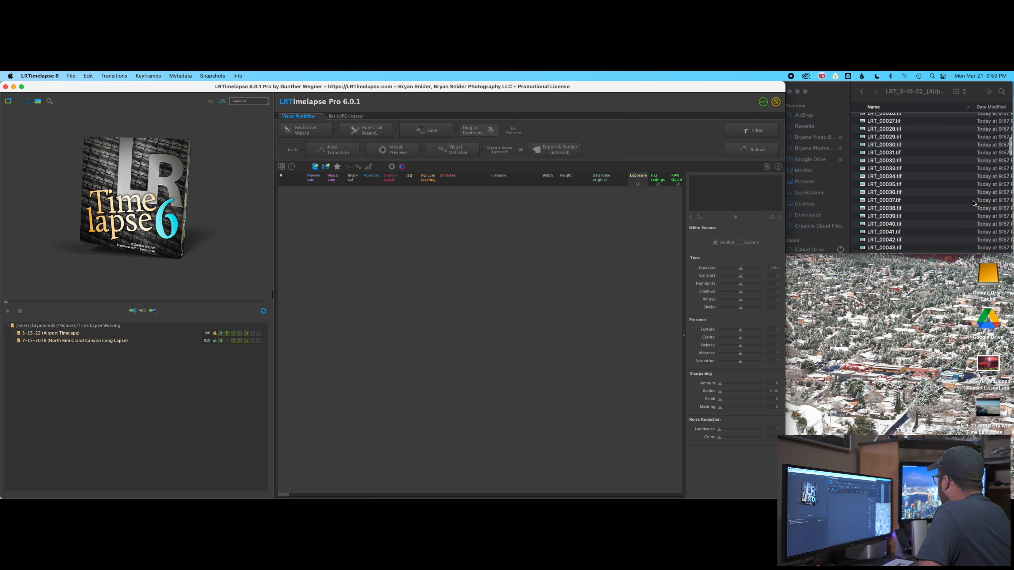
scroll(973, 204, down, 5)
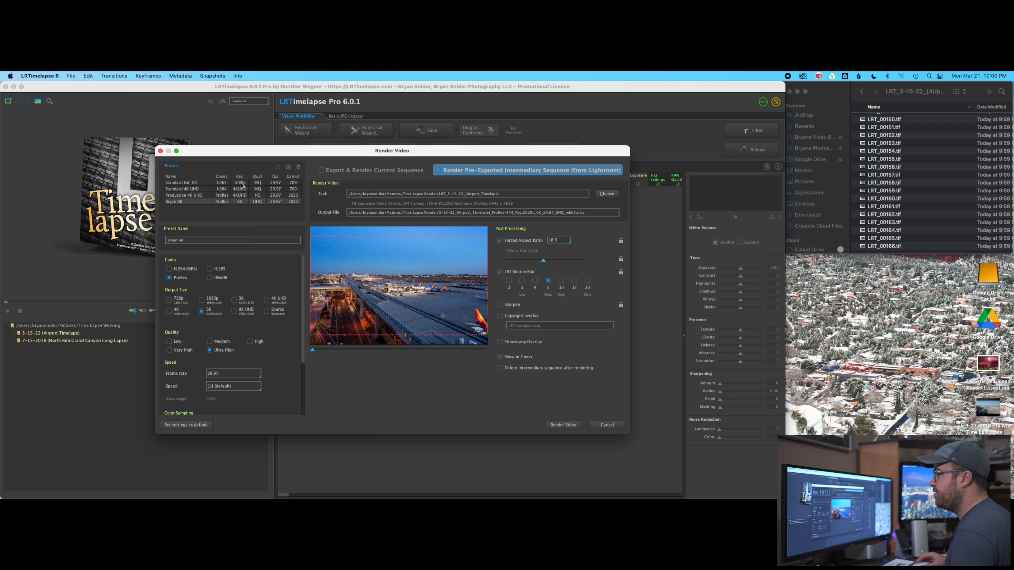
Starting from the custom ProRes 6K render preset, change its preset name to an HD version and set the output size to 1080p
click(250, 184)
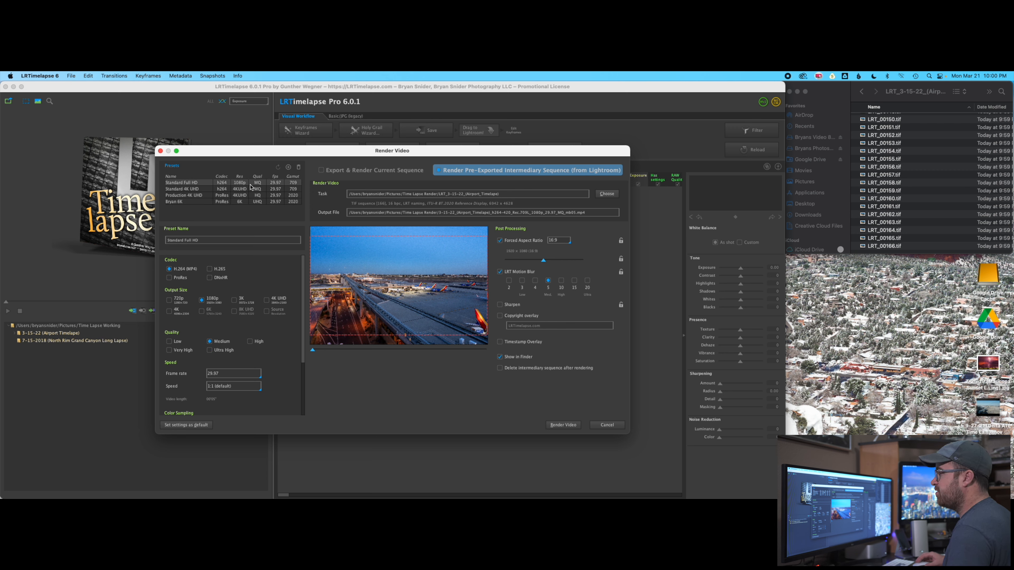
click(244, 195)
click(244, 202)
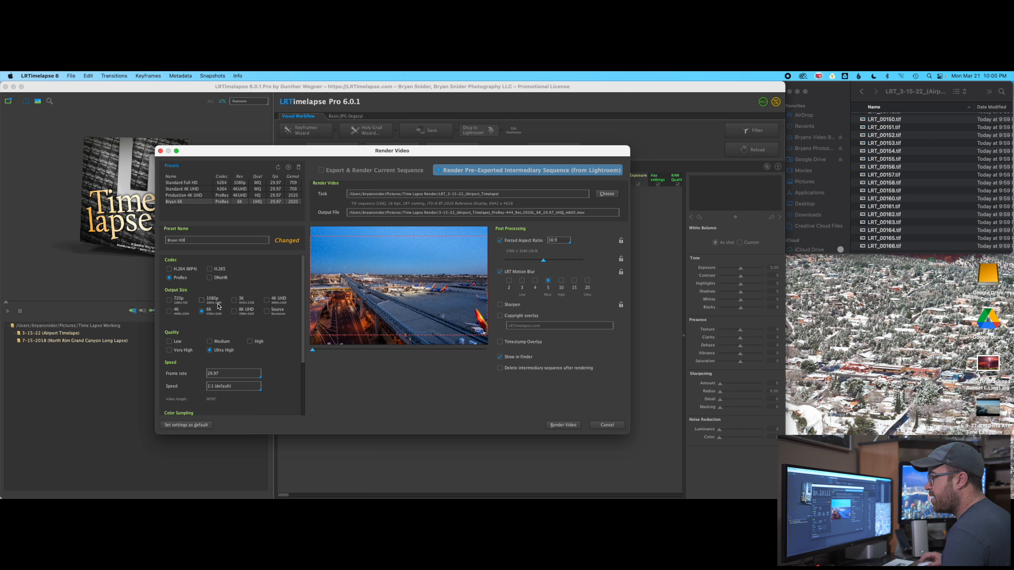
scroll(203, 303, down, 3)
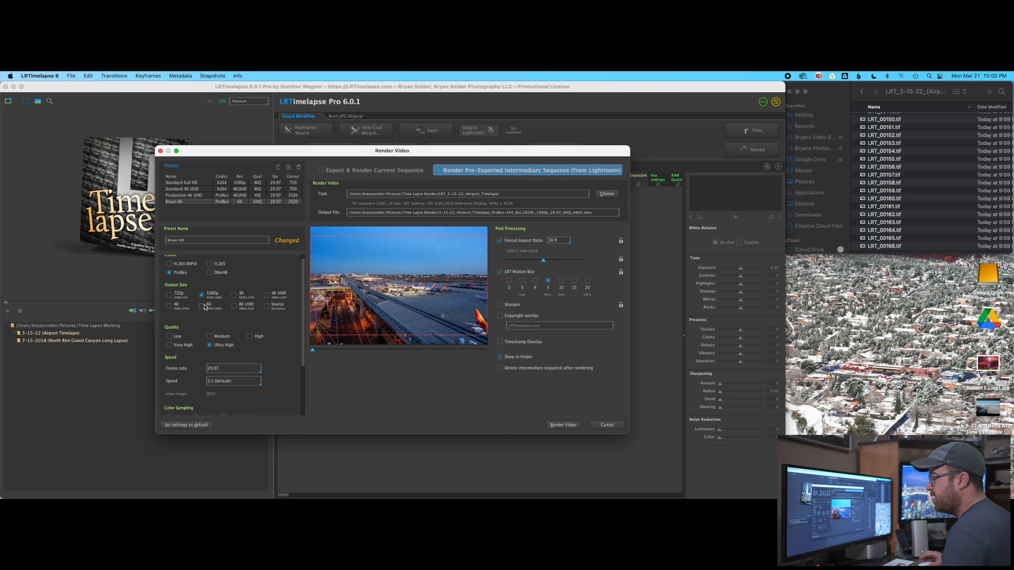
scroll(227, 323, down, 3)
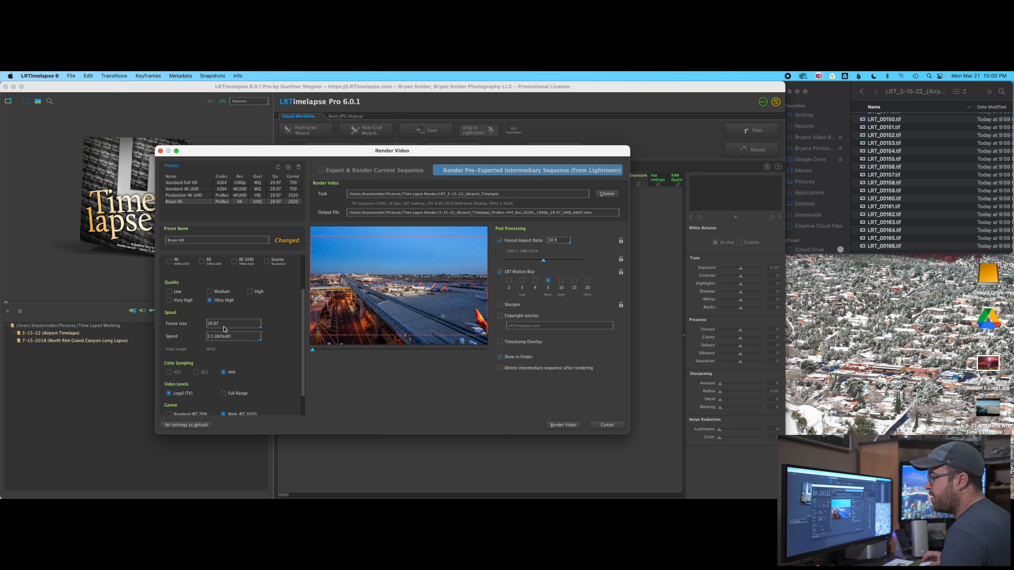